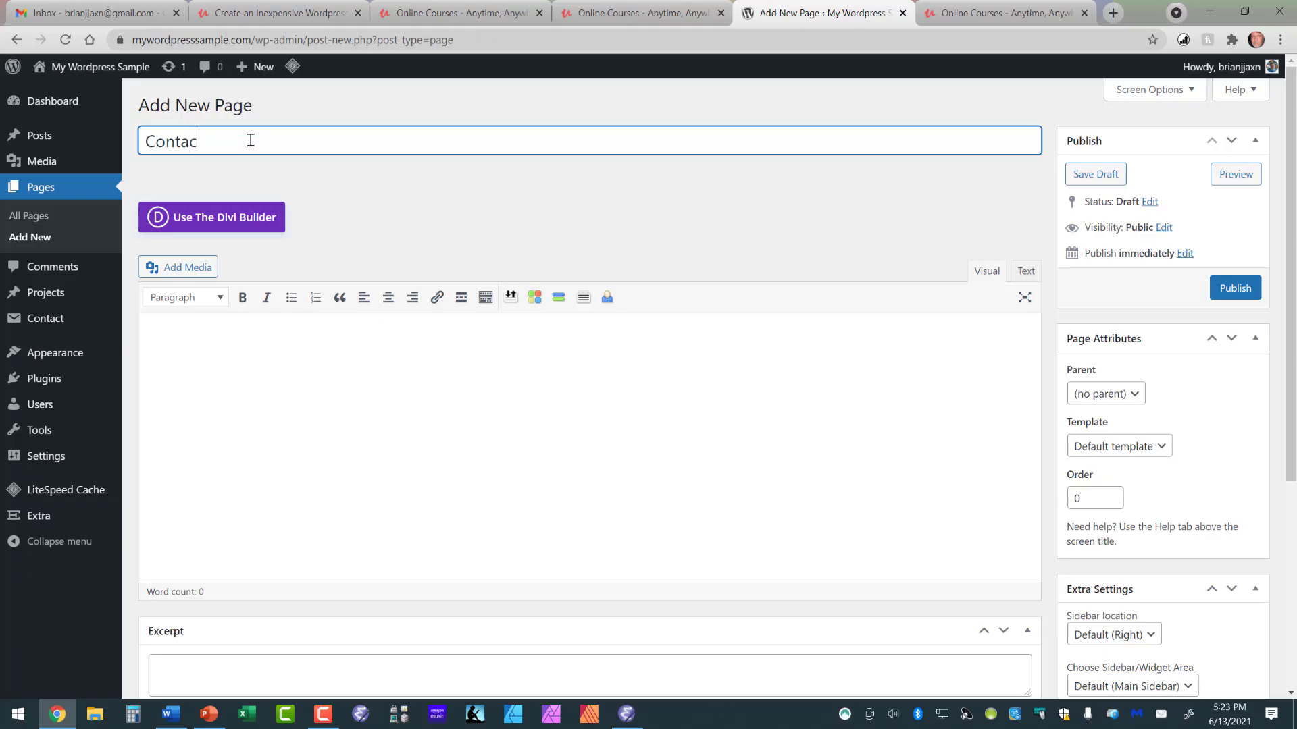
left_click(243, 329)
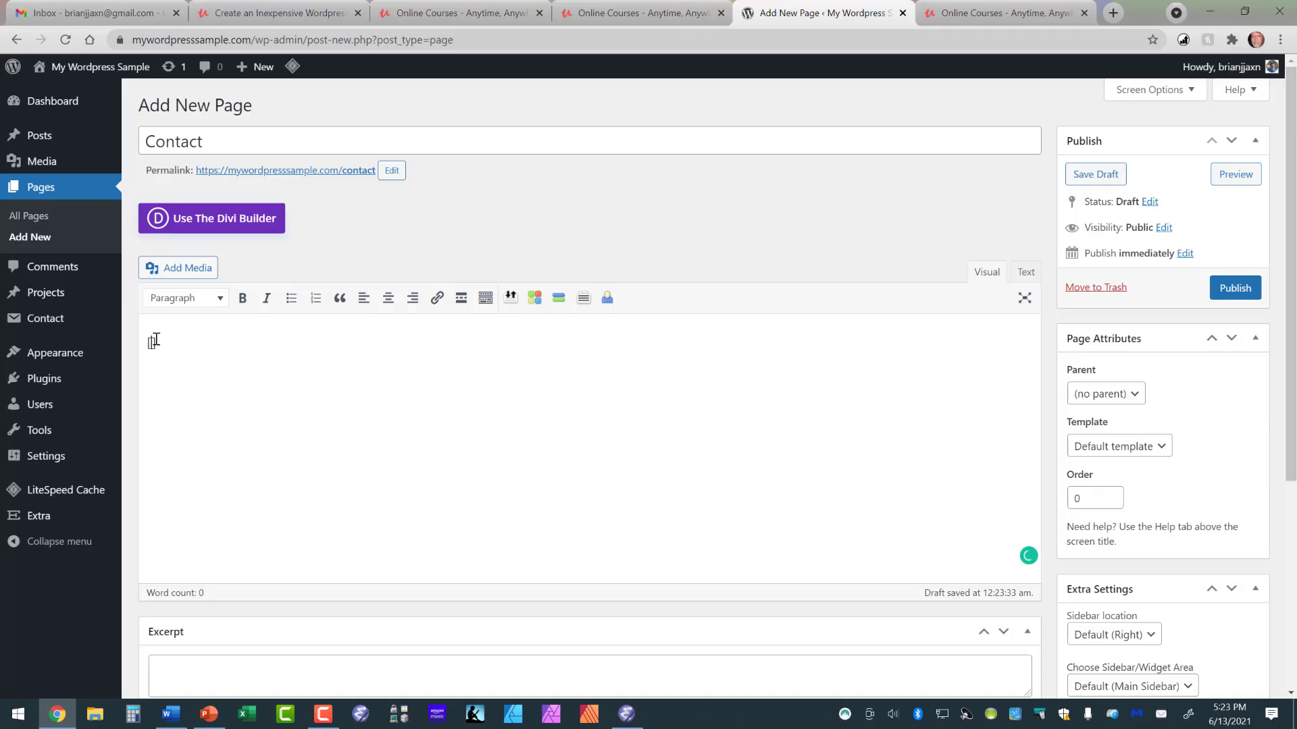
type("code]")
left_click_drag(180, 343, 140, 347)
key("BackSpace")
Step: Publish the new Contact page
left_click(1230, 289)
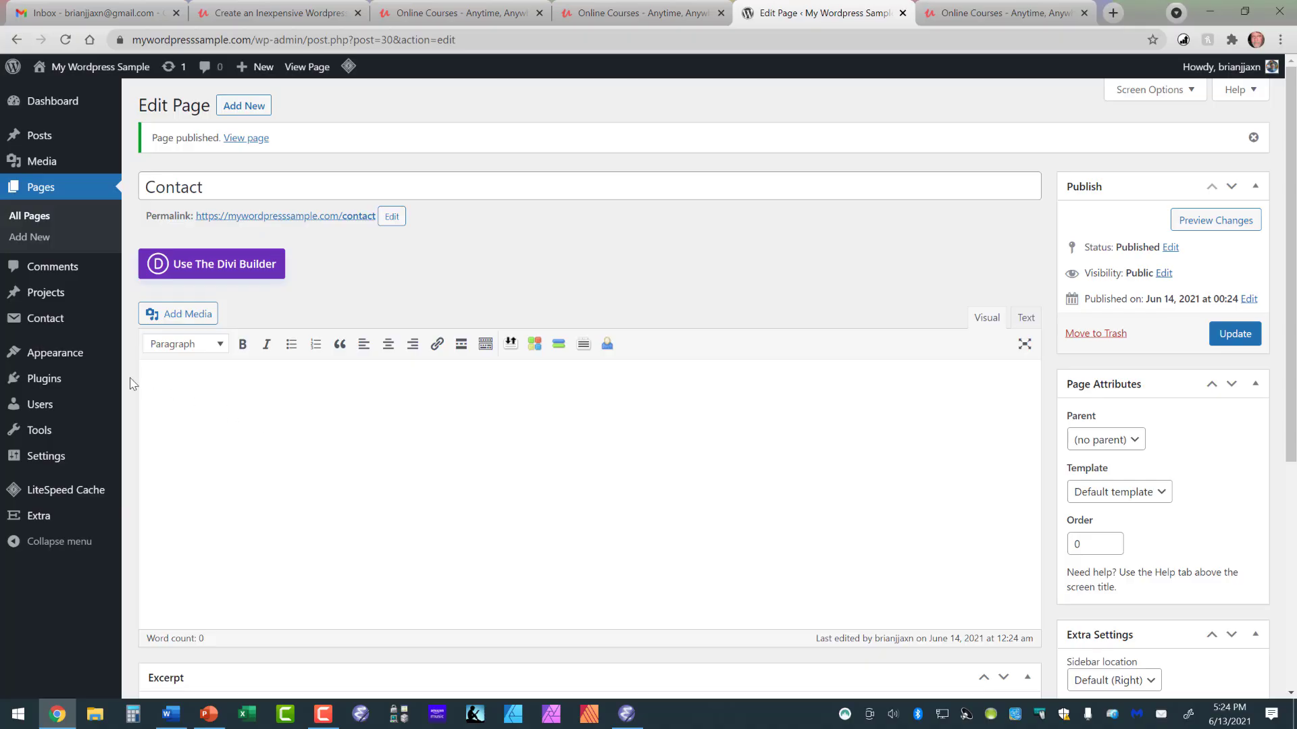
Step: Open Contact form 1 from the Contact Form 7 forms list for editing
mouse_move(52, 325)
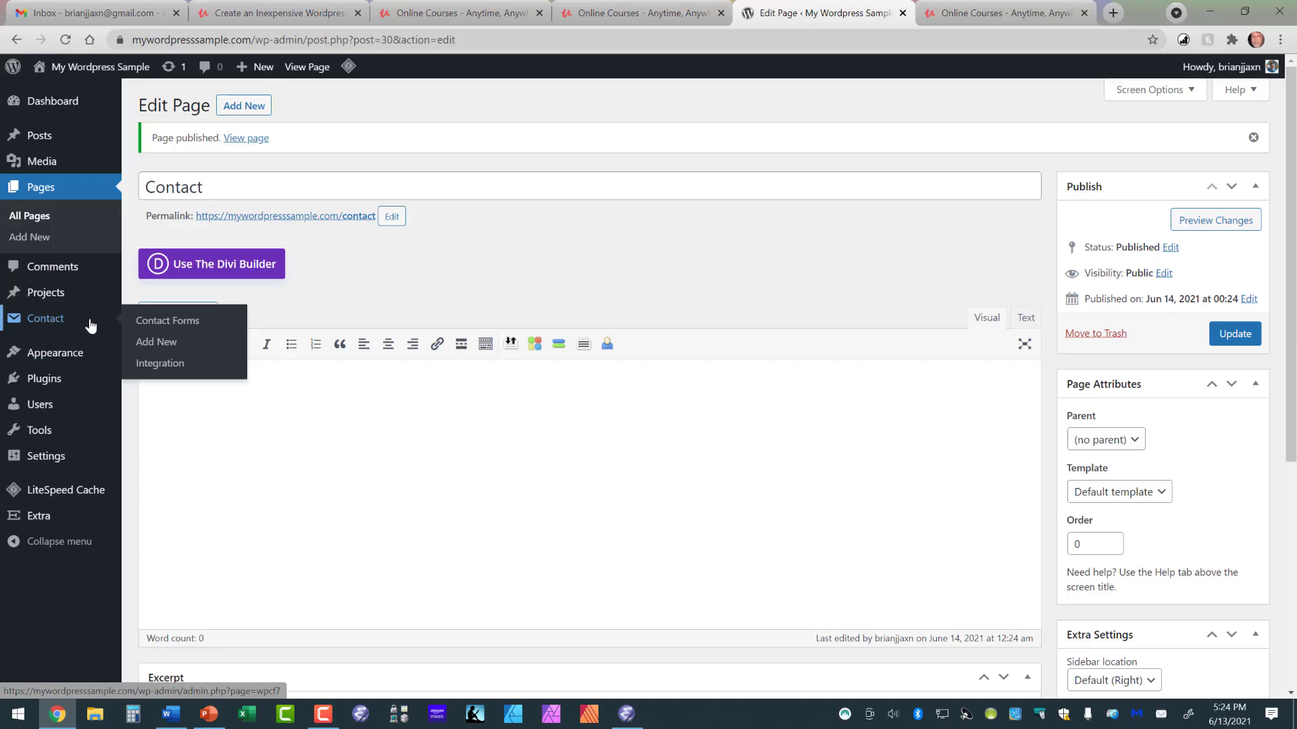
left_click(146, 326)
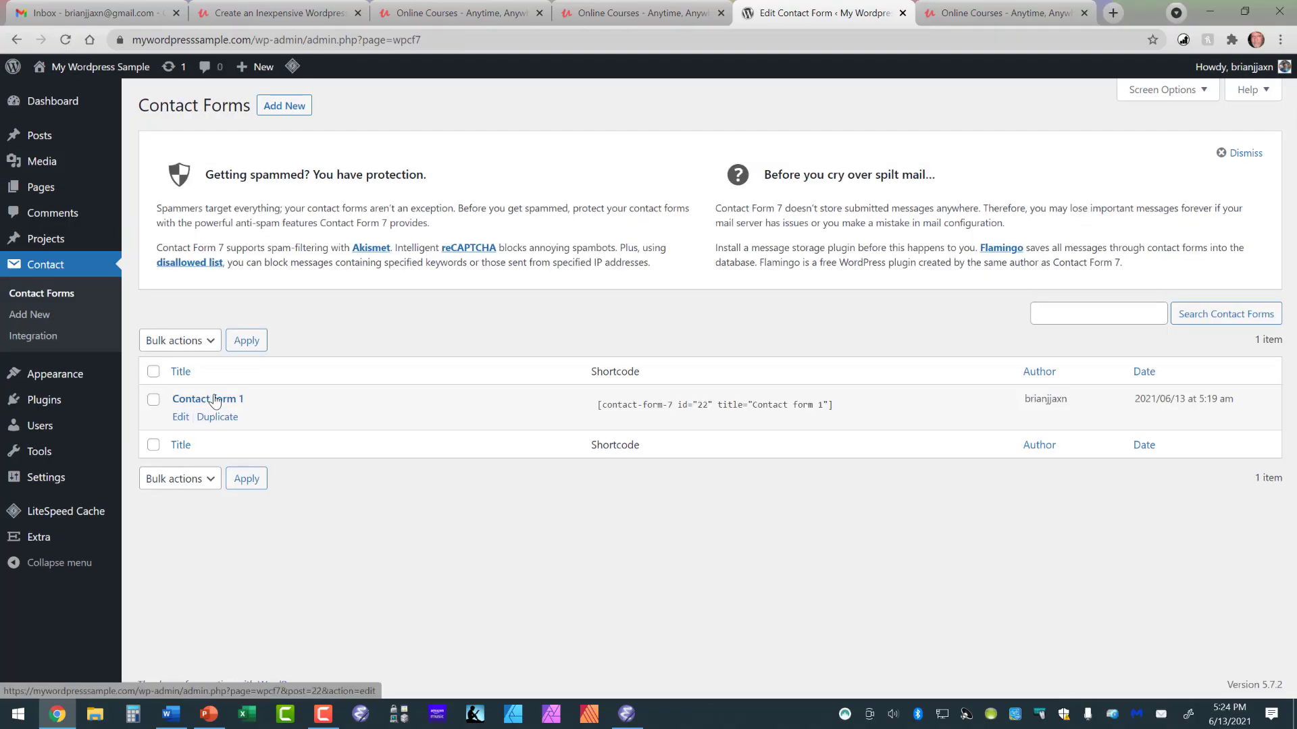
left_click(181, 418)
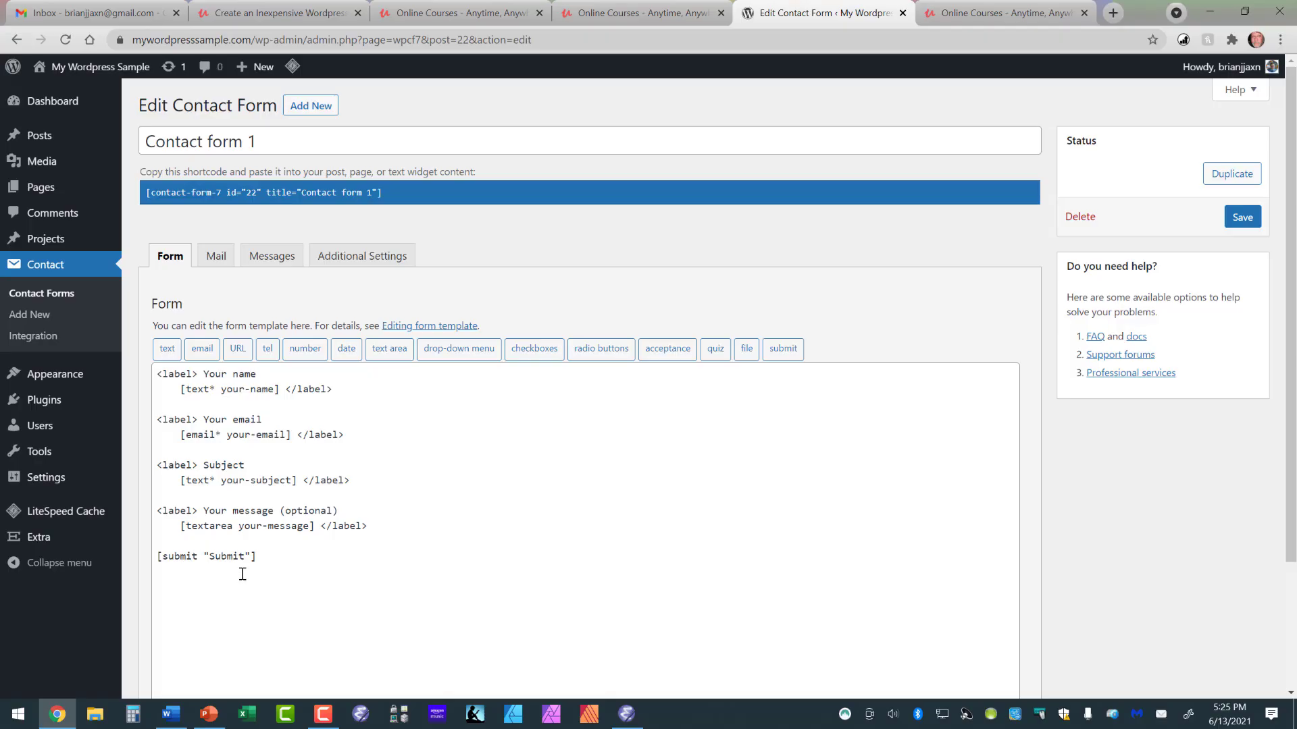
Step: Review the Mail settings of Contact form 1, including recipient, sender, subject and message body
left_click(215, 258)
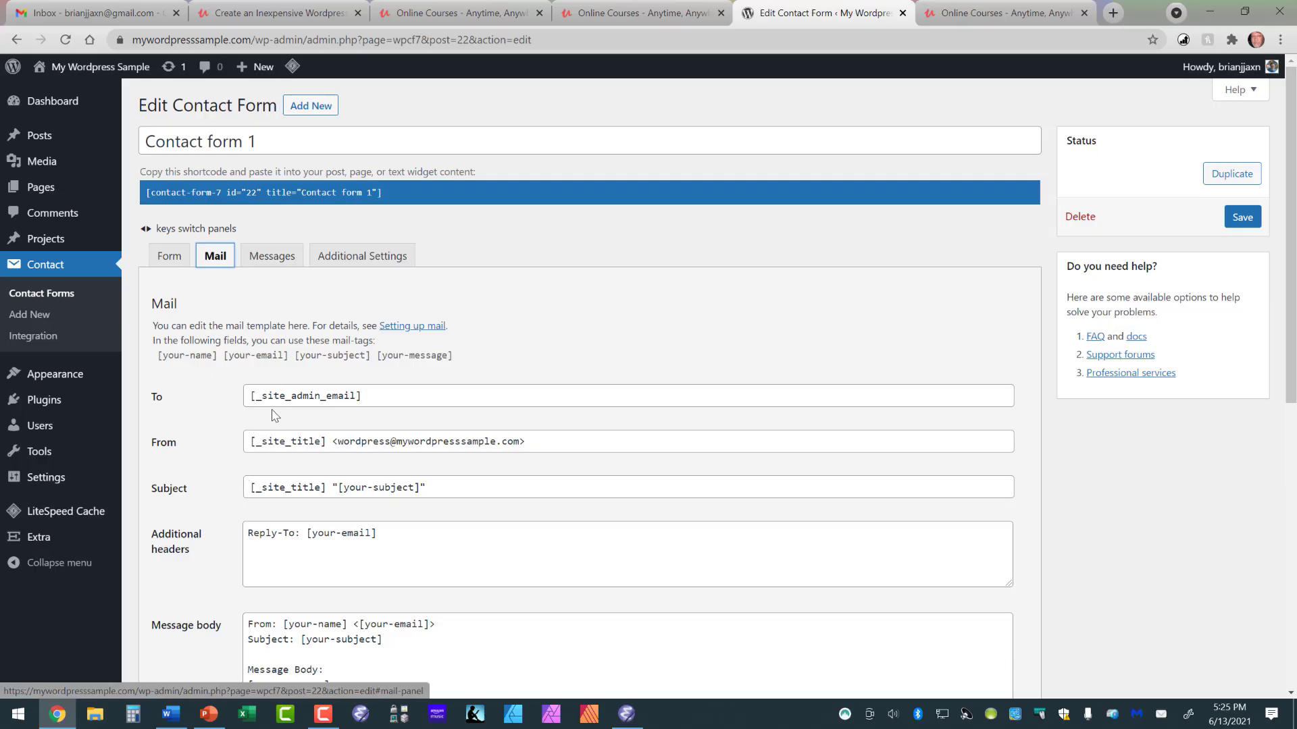
scroll(275, 414, "down", 2)
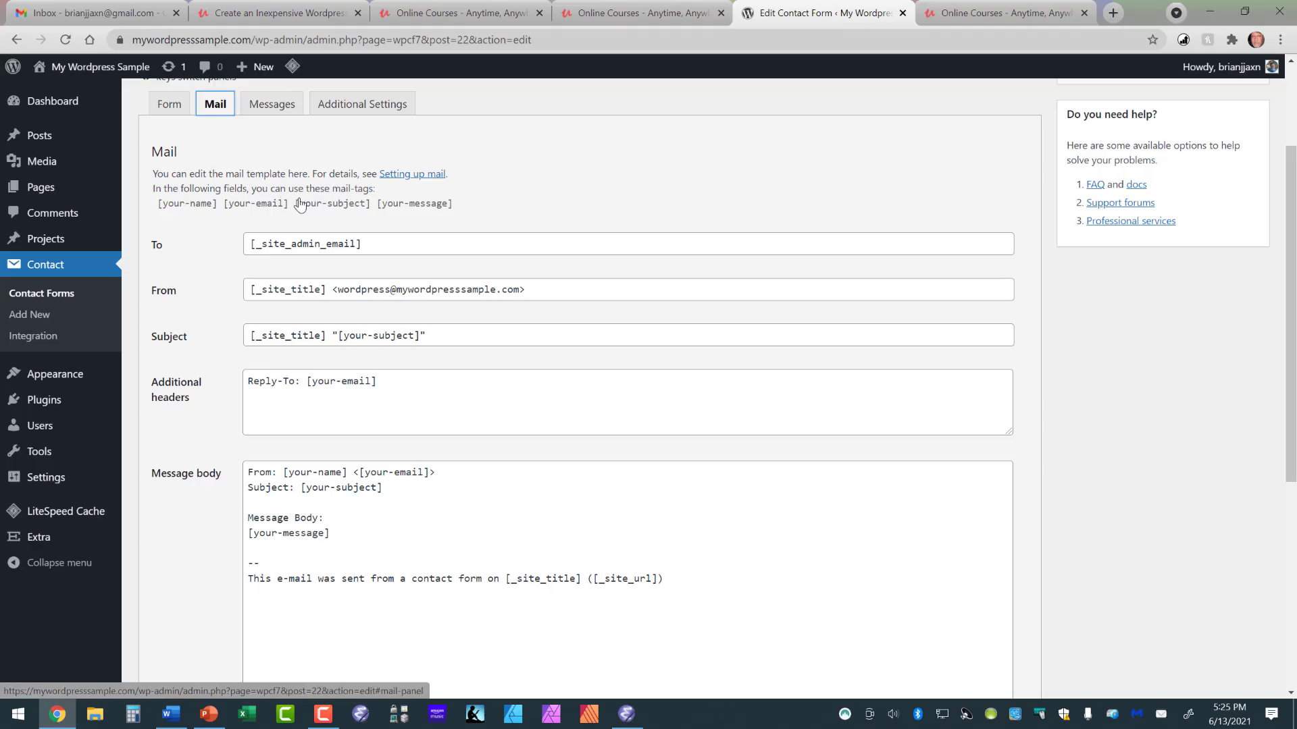
scroll(299, 210, "up", 1)
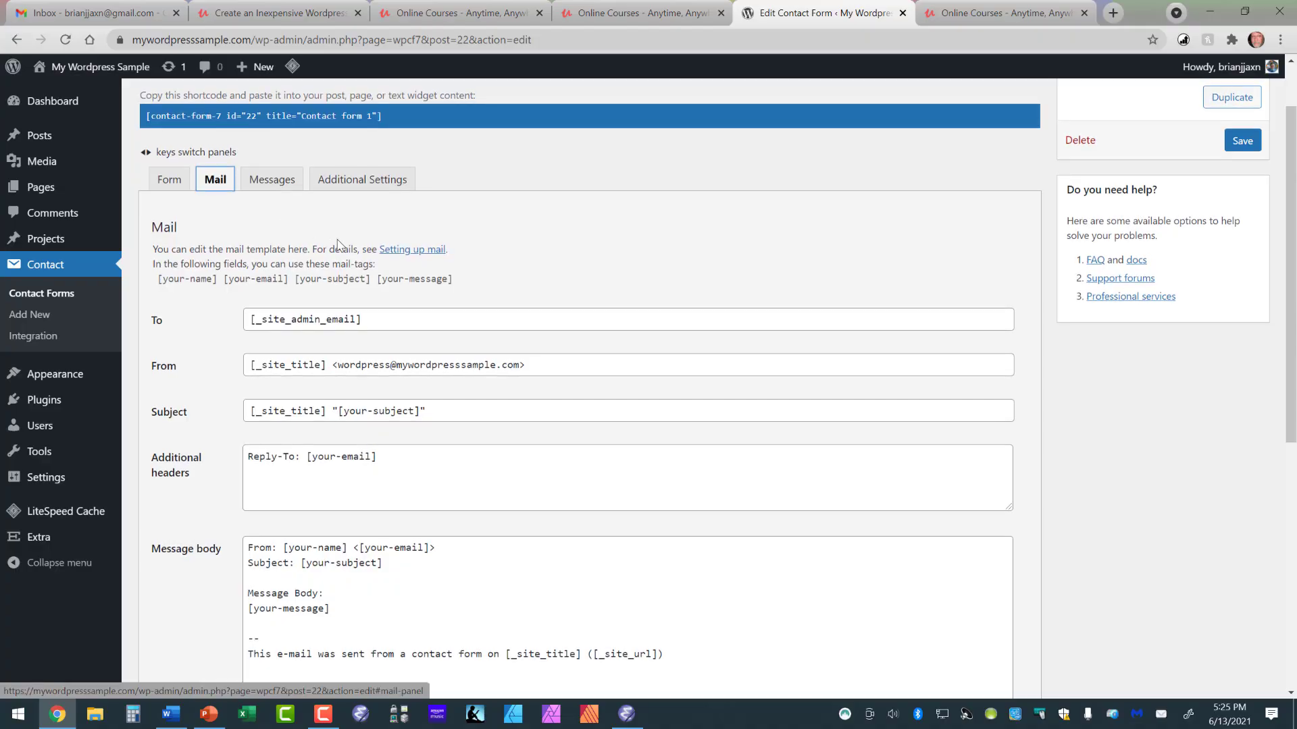
scroll(337, 247, "up", 1)
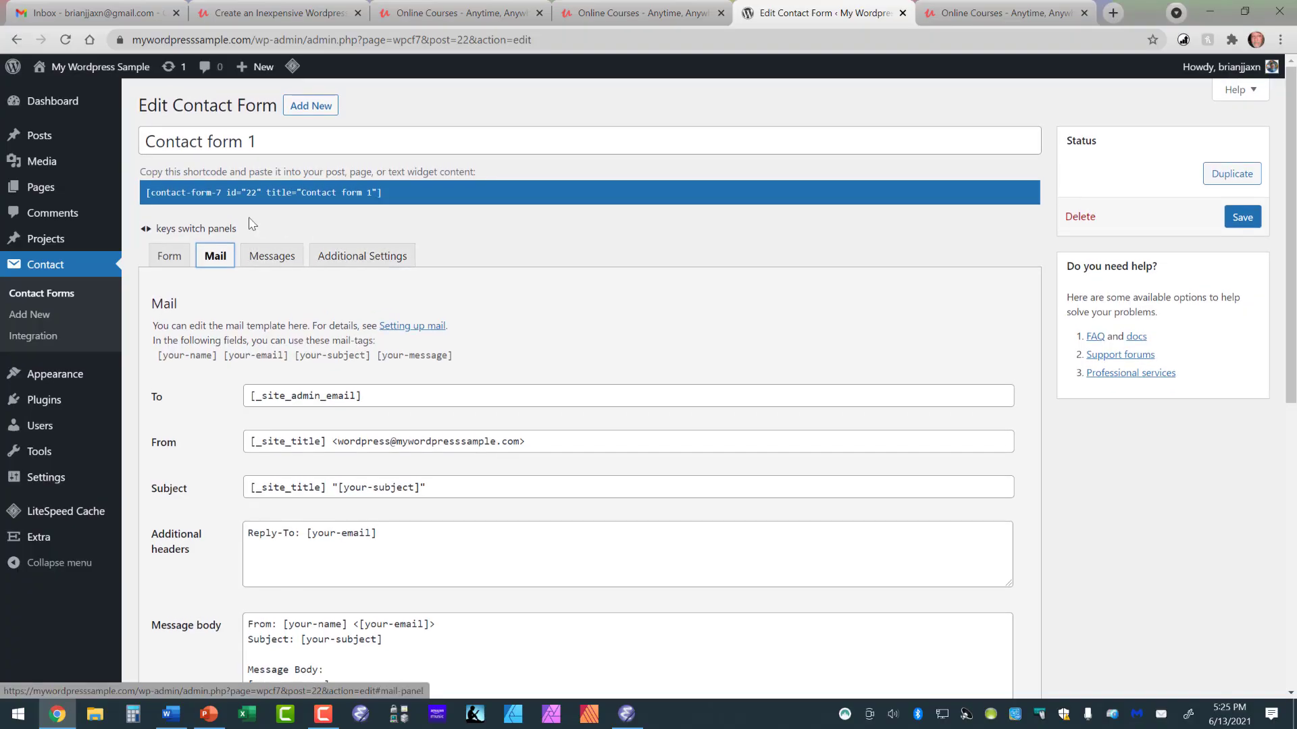
Step: Copy the contact form's shortcode to the clipboard
left_click(147, 194)
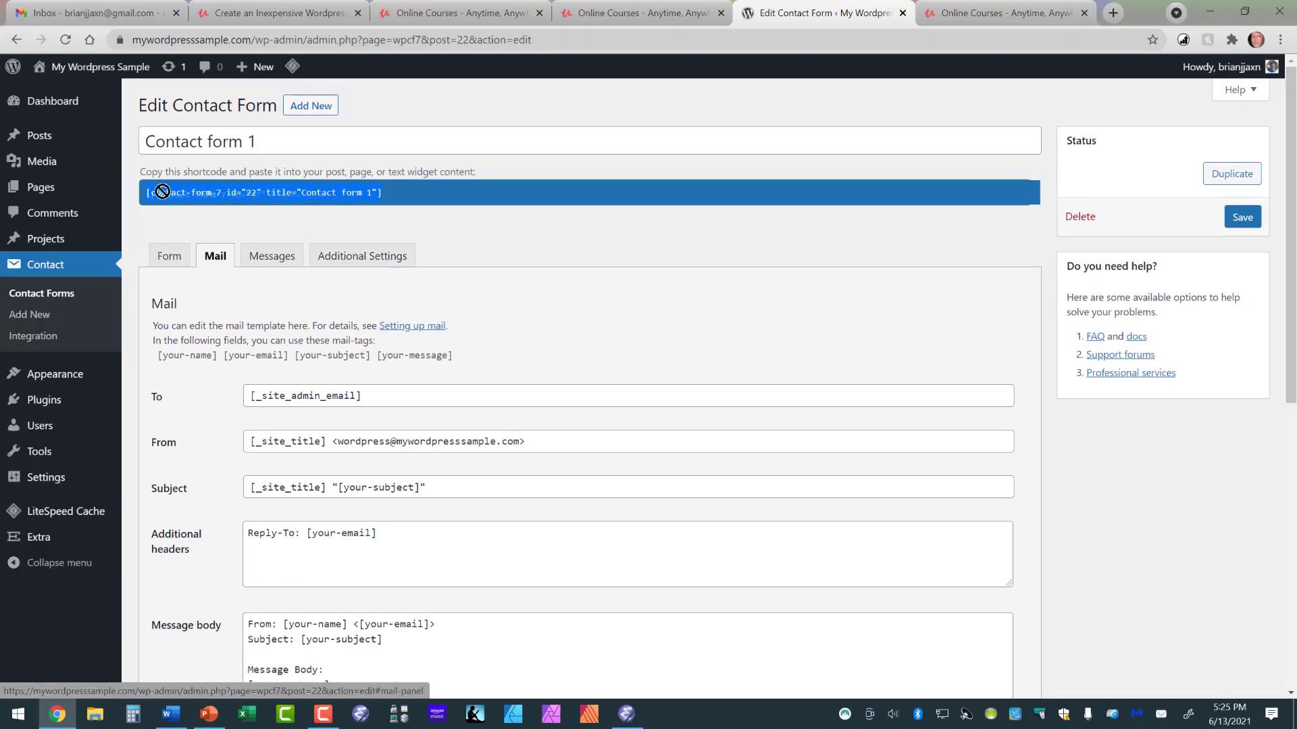
right_click(210, 192)
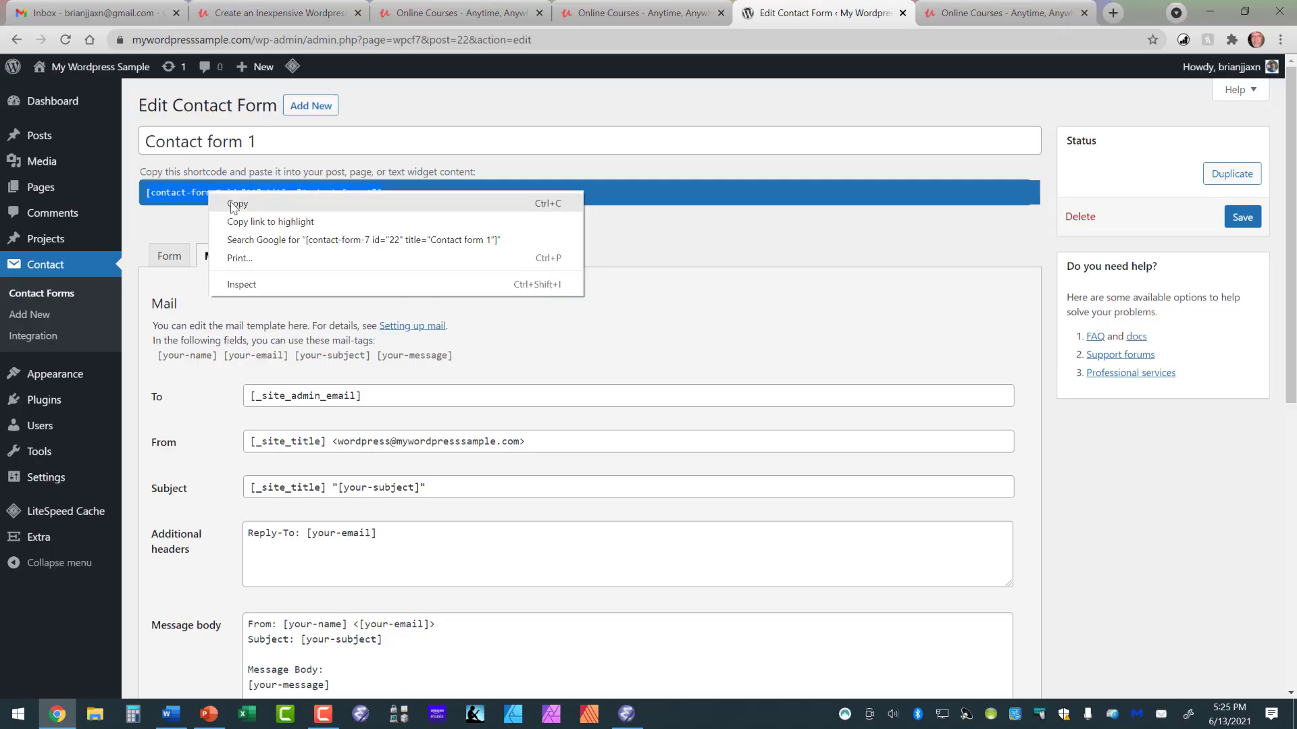
left_click(230, 203)
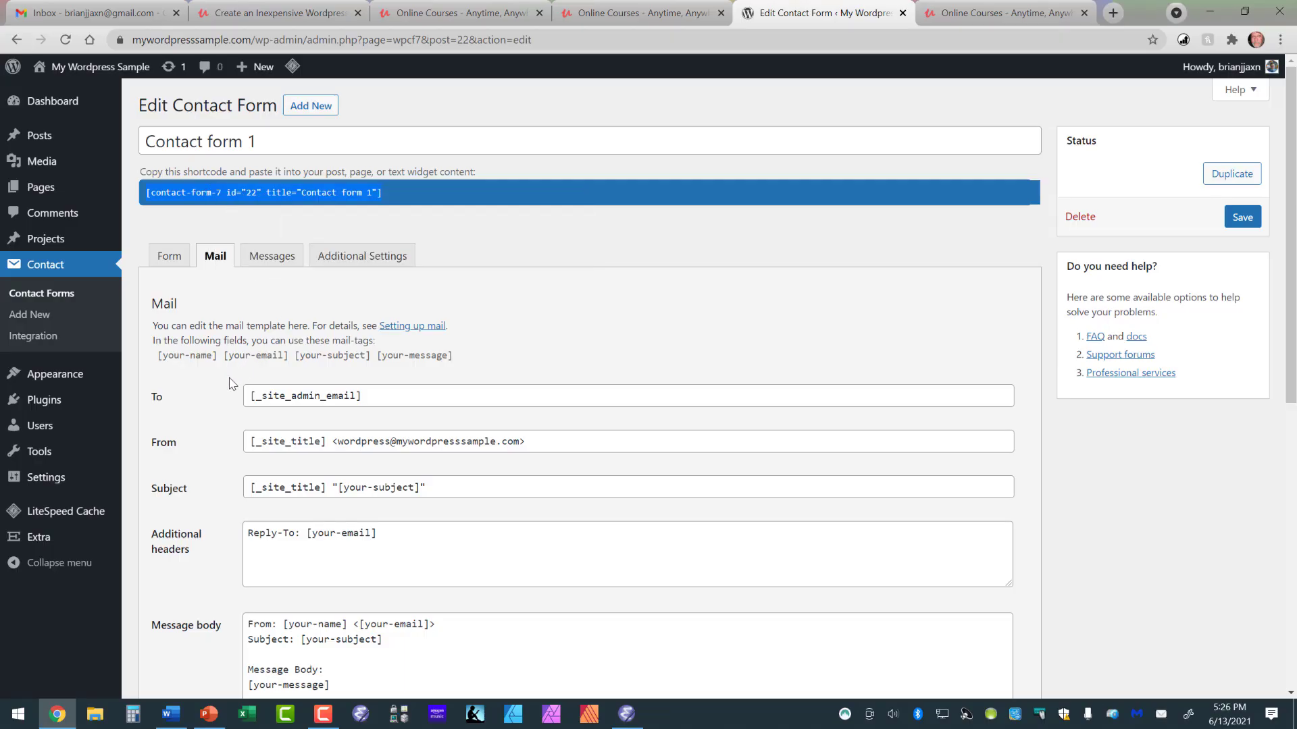
Step: Open the Contact page from the pages list for editing
mouse_move(98, 194)
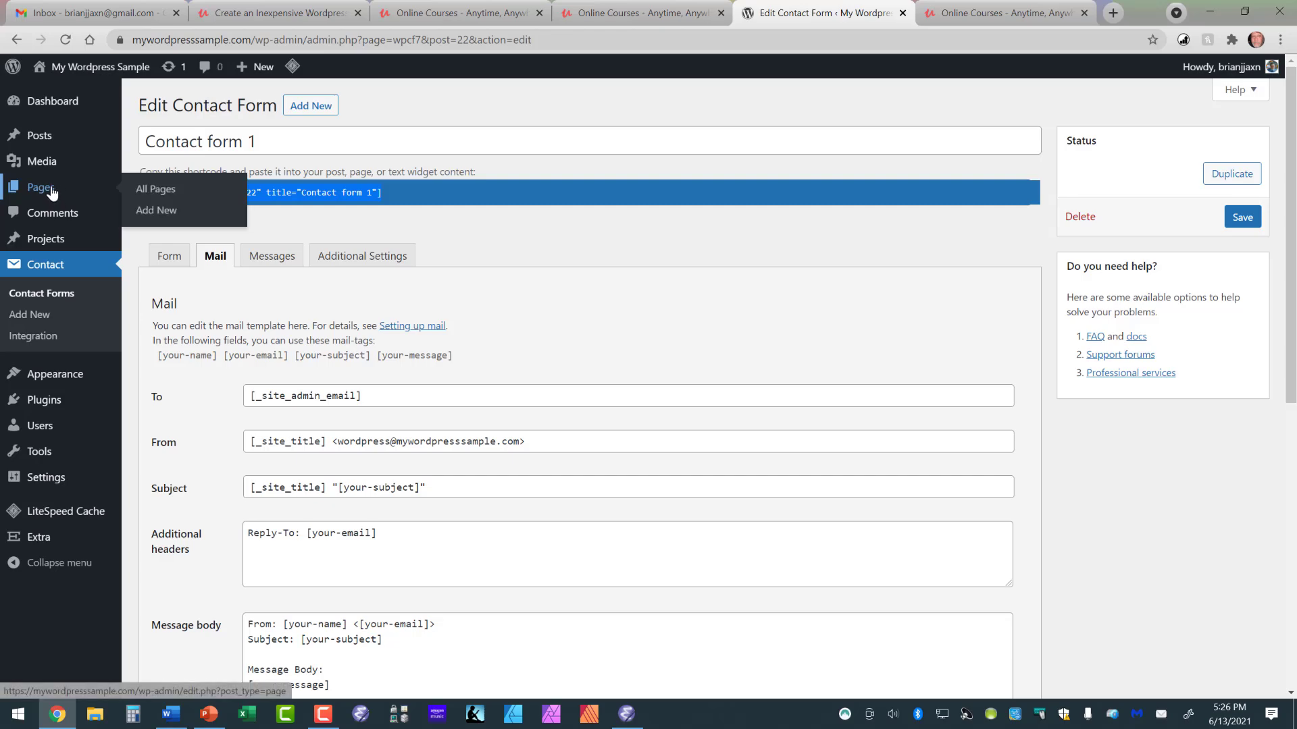
left_click(142, 192)
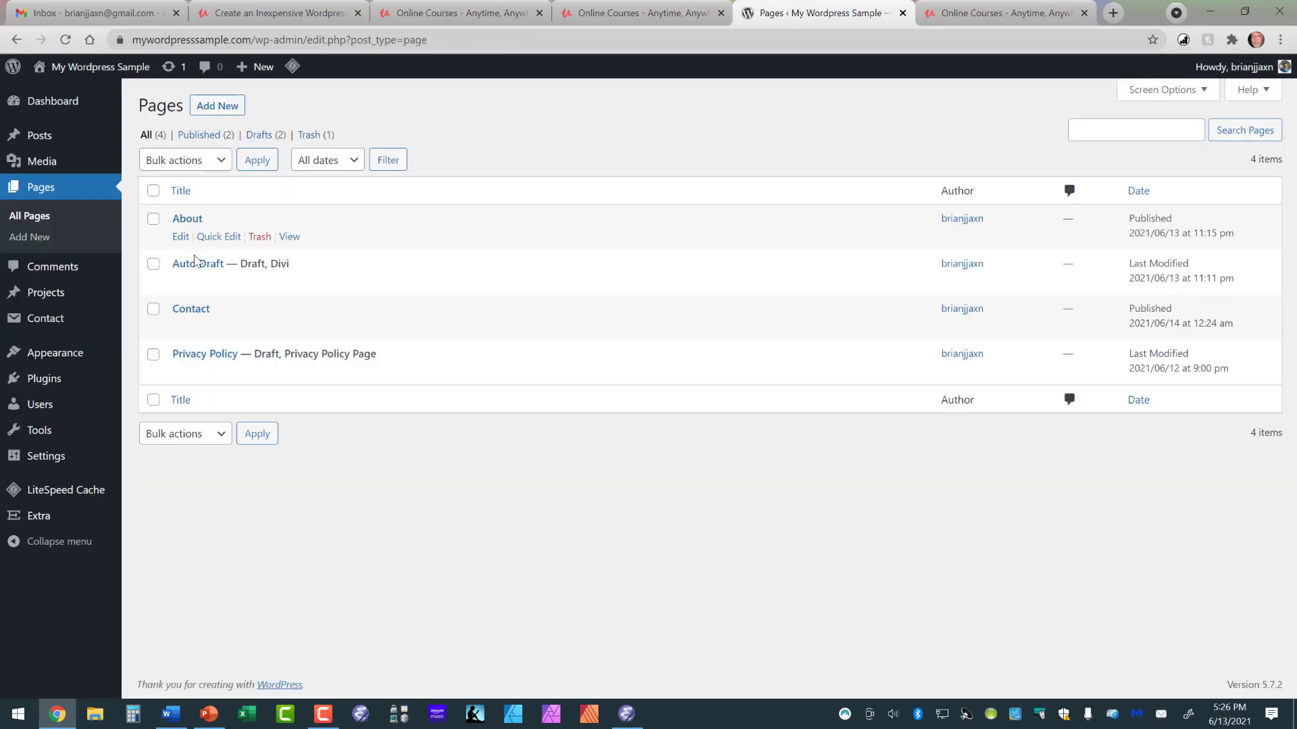
left_click(192, 310)
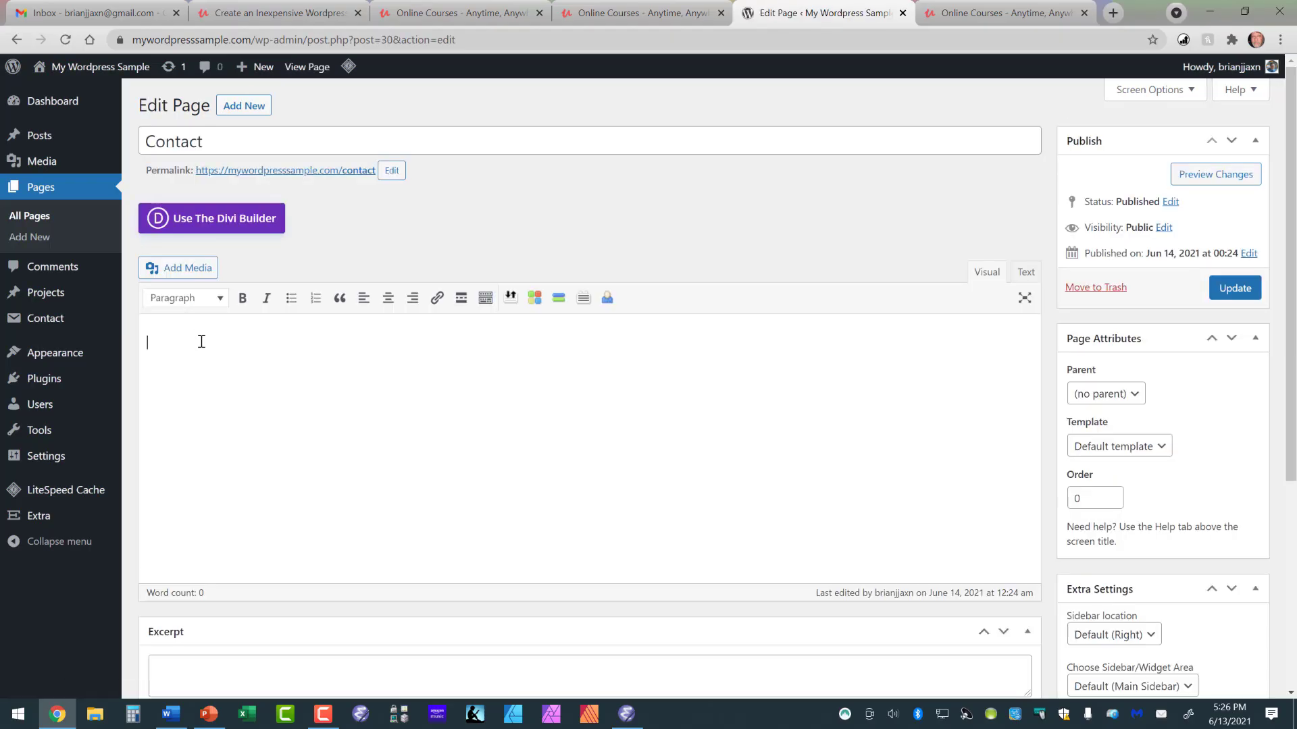
Step: Paste the contact form shortcode into the Contact page body and update the page
right_click(201, 342)
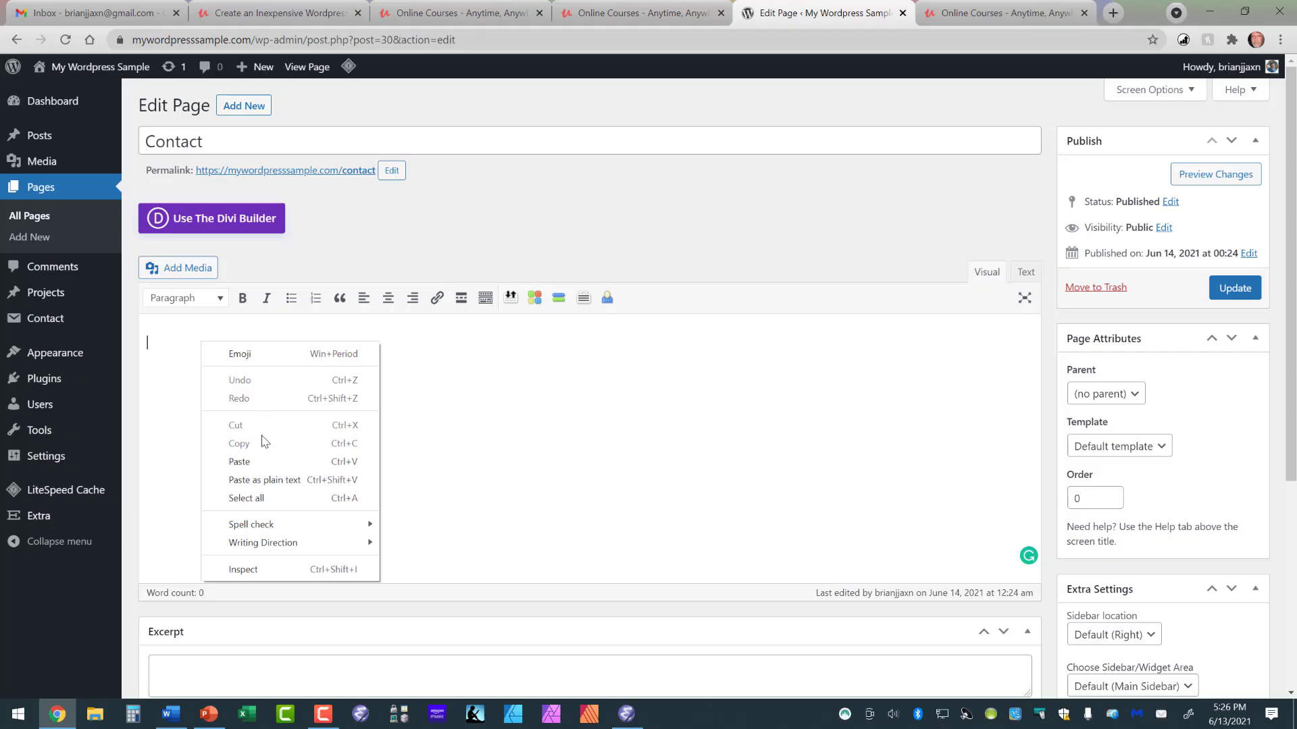
left_click(259, 467)
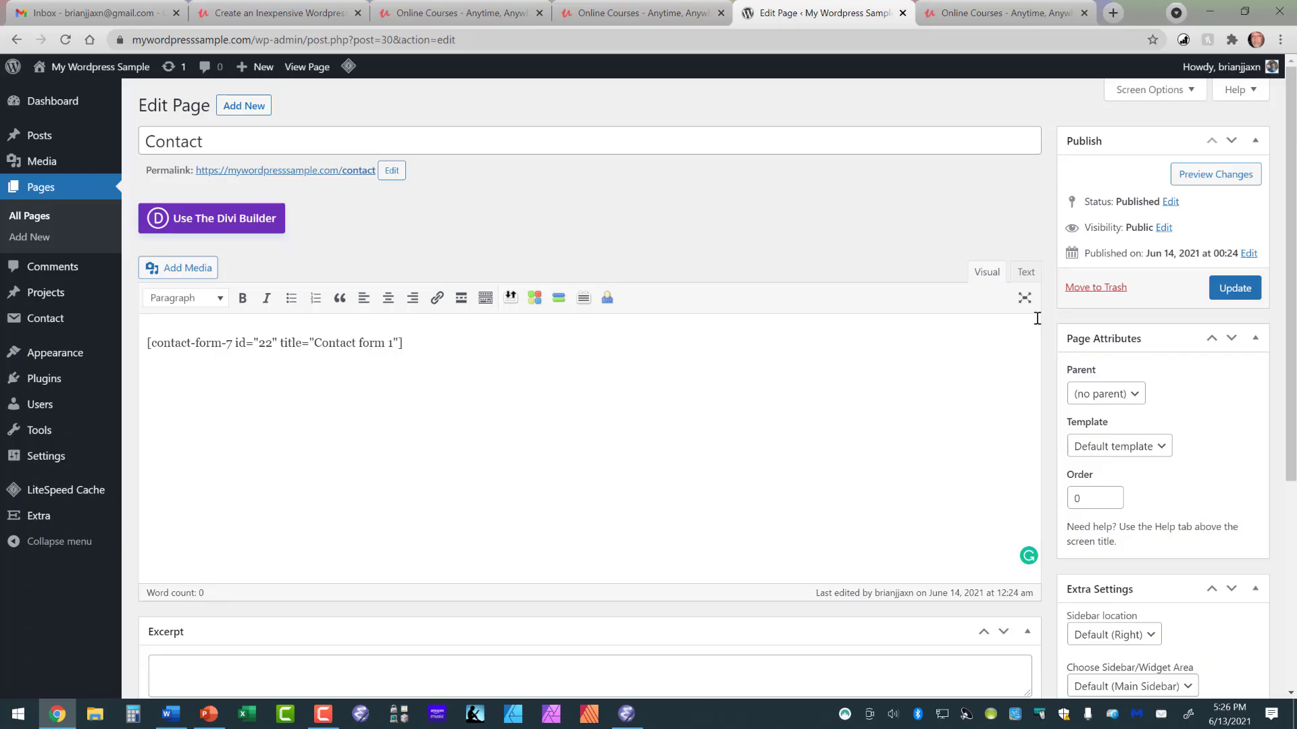
left_click(1234, 288)
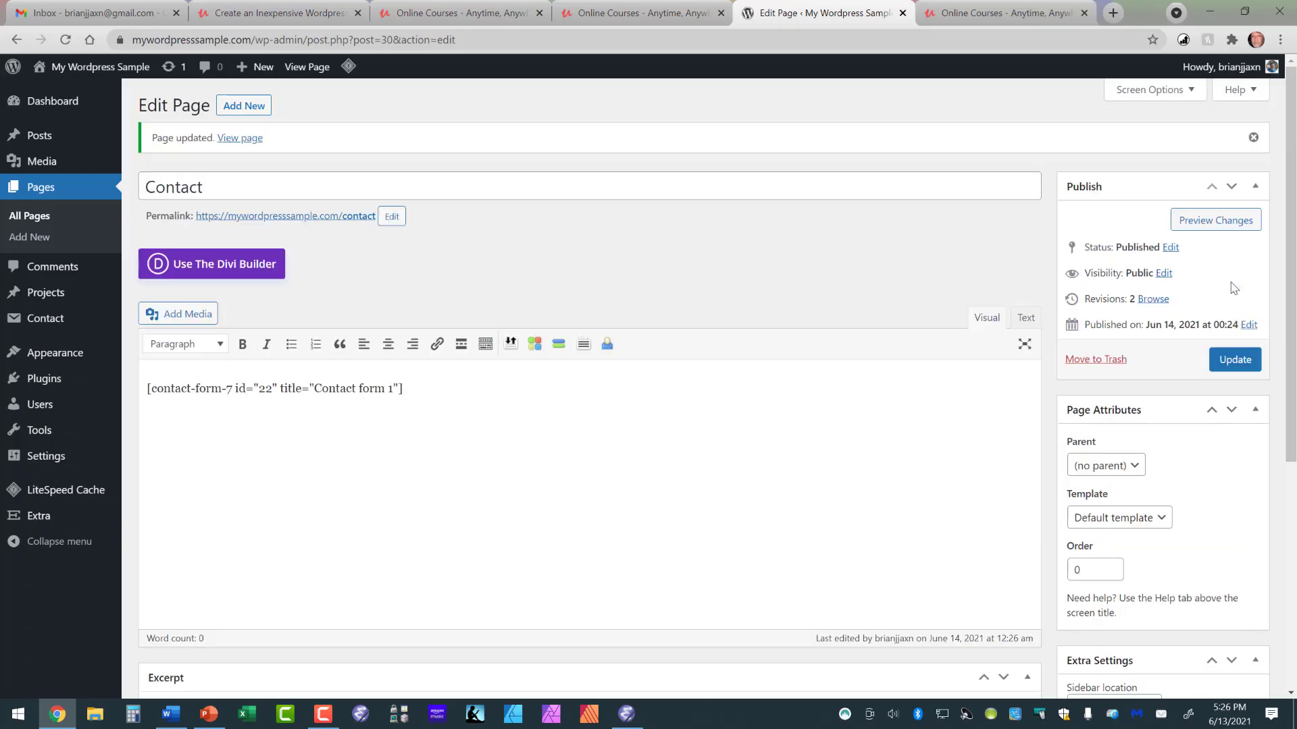
Step: Preview the Contact page, try submitting the empty form, and close the preview tab
left_click(1201, 225)
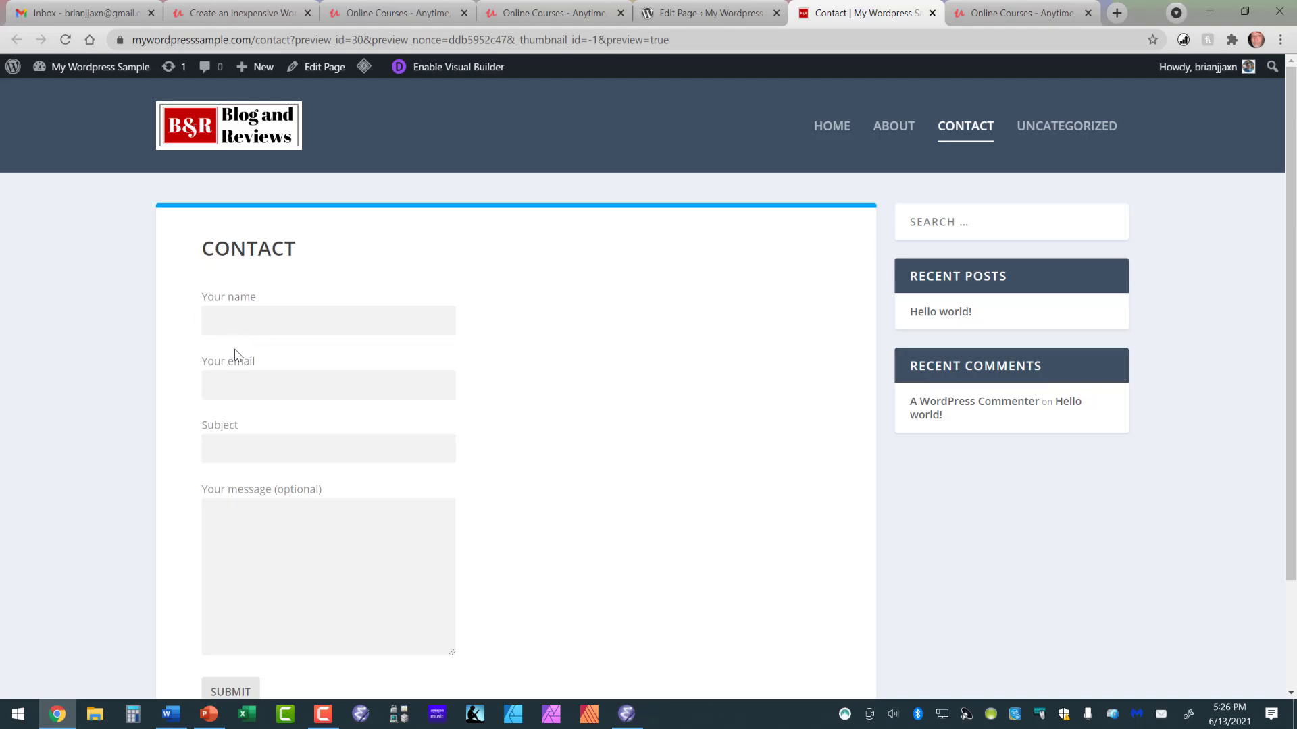
scroll(243, 473, "down", 3)
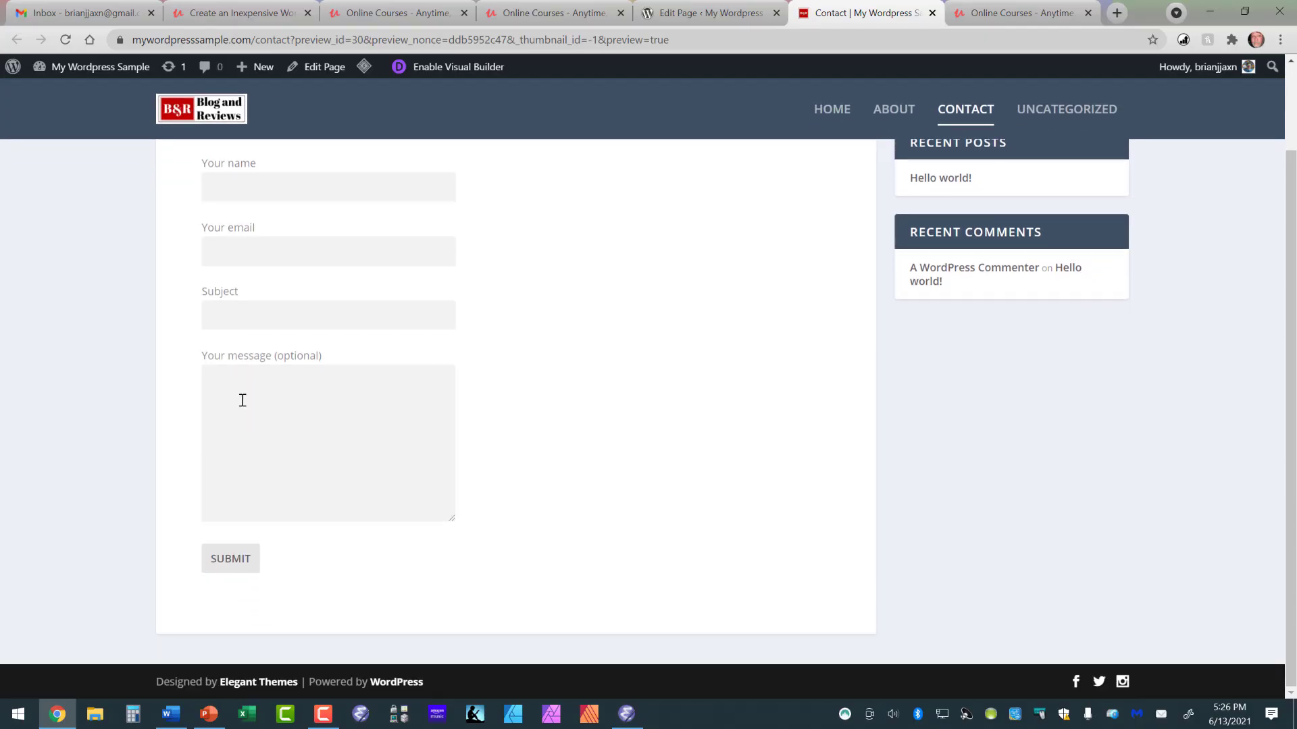
scroll(237, 409, "up", 1)
scroll(233, 425, "down", 2)
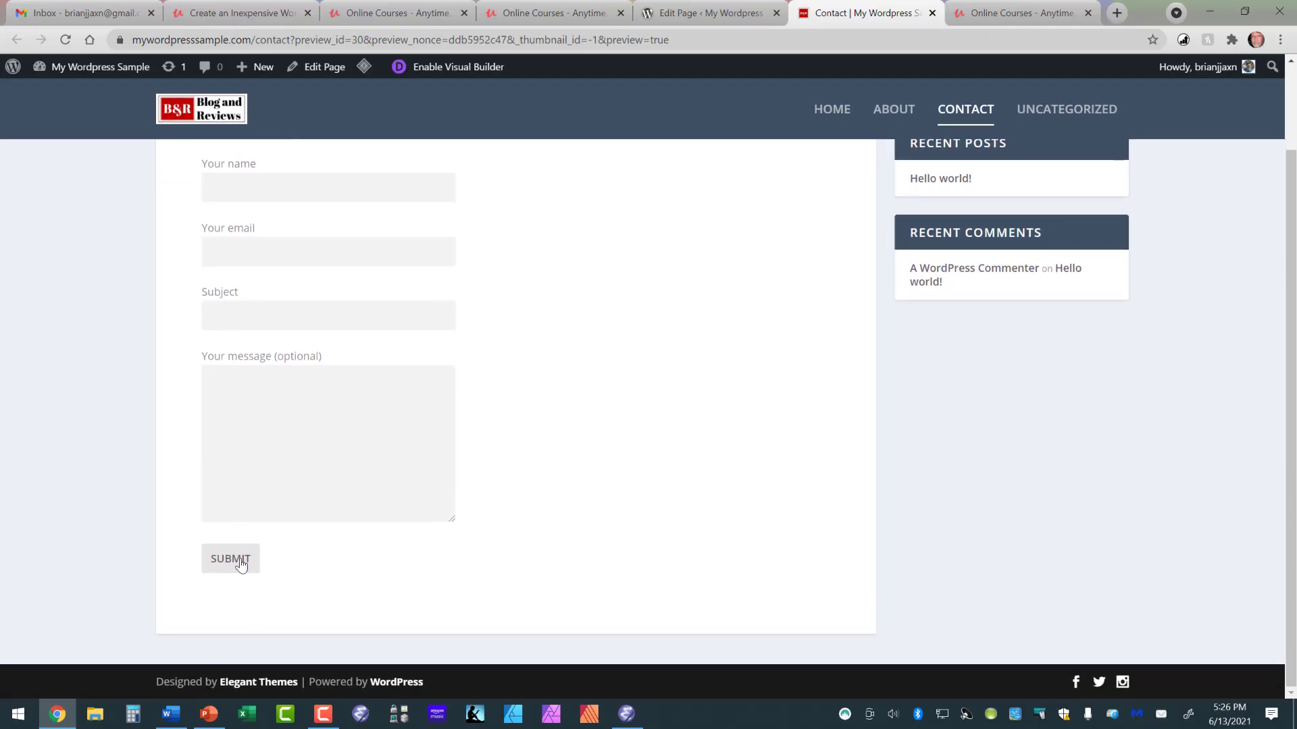
scroll(247, 327, "up", 3)
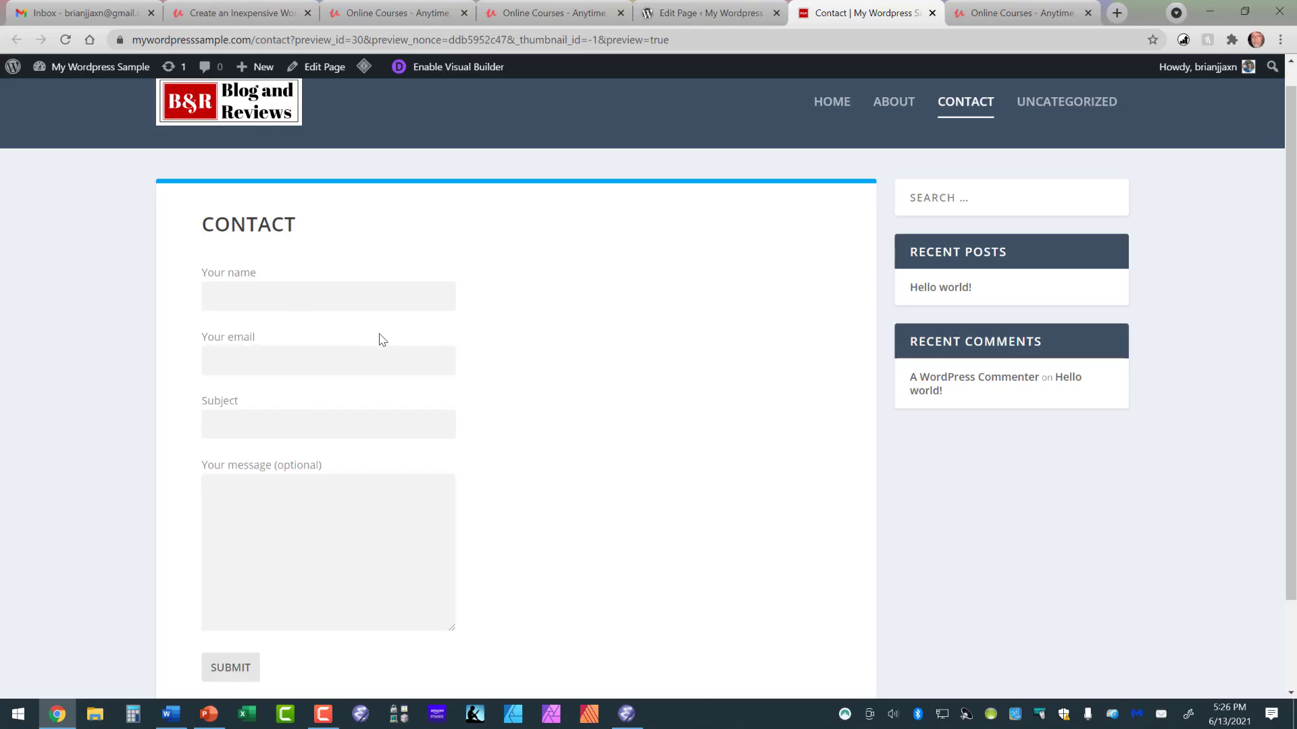
left_click(236, 668)
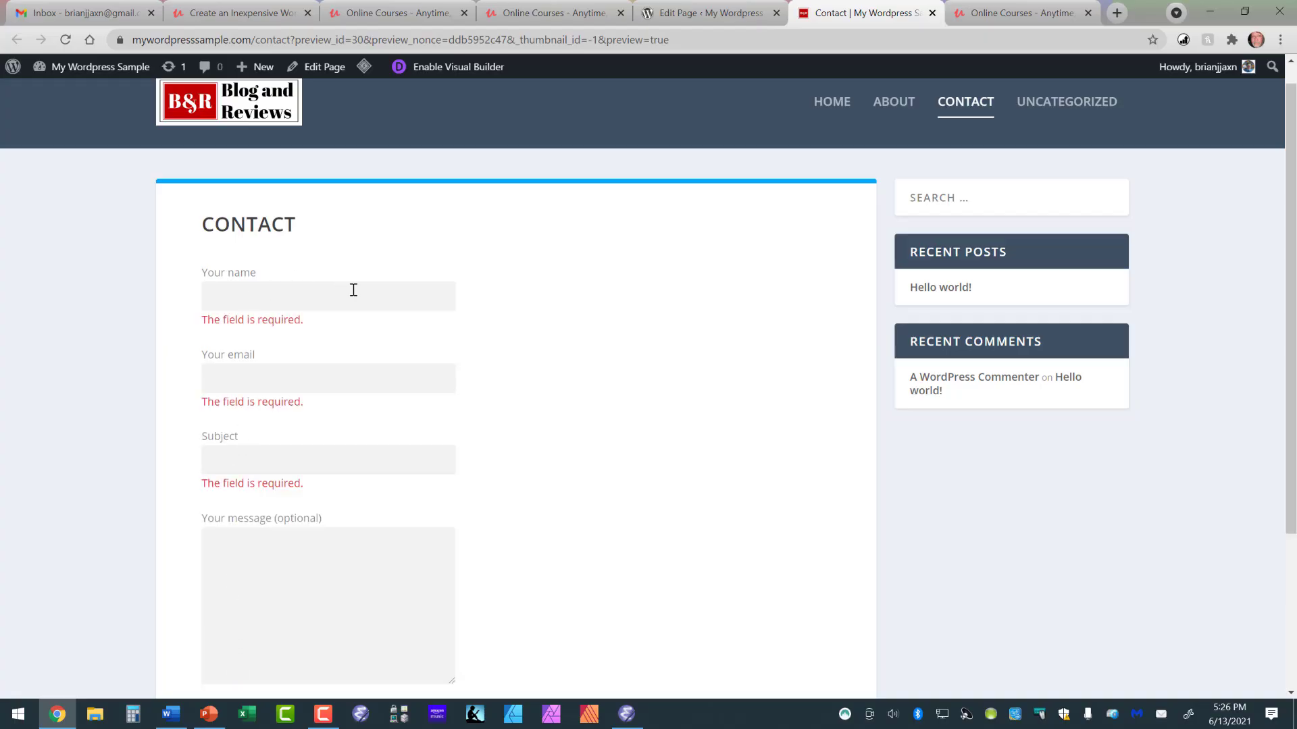
left_click(932, 14)
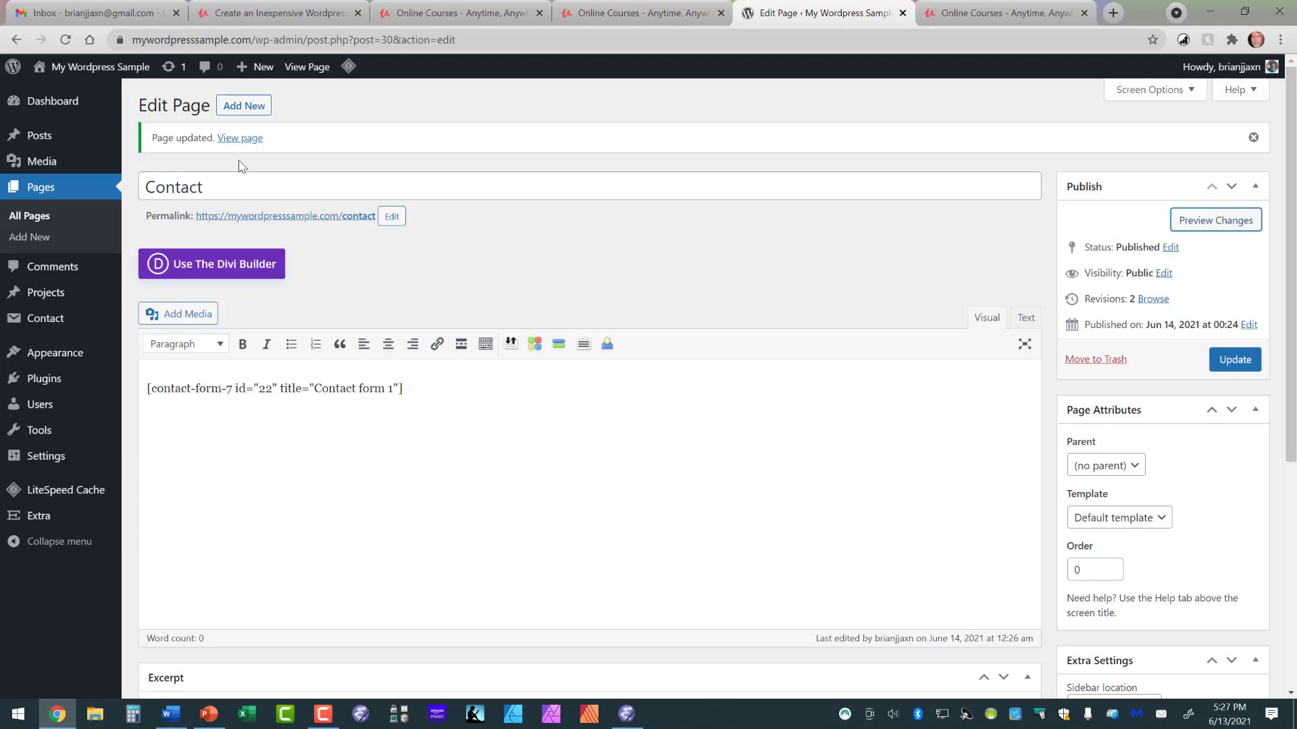
Step: Visit the live site and open its Contact page from the navigation
mouse_move(120, 70)
left_click(71, 86)
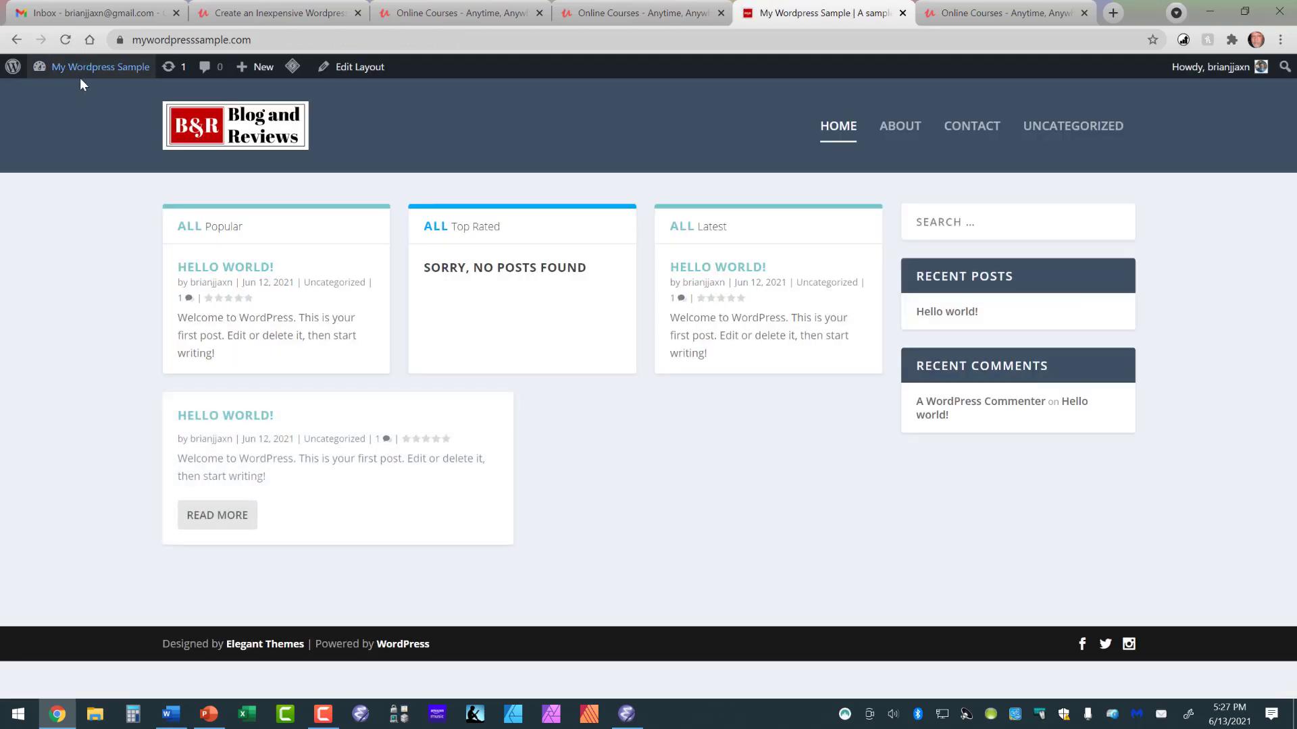
mouse_move(82, 78)
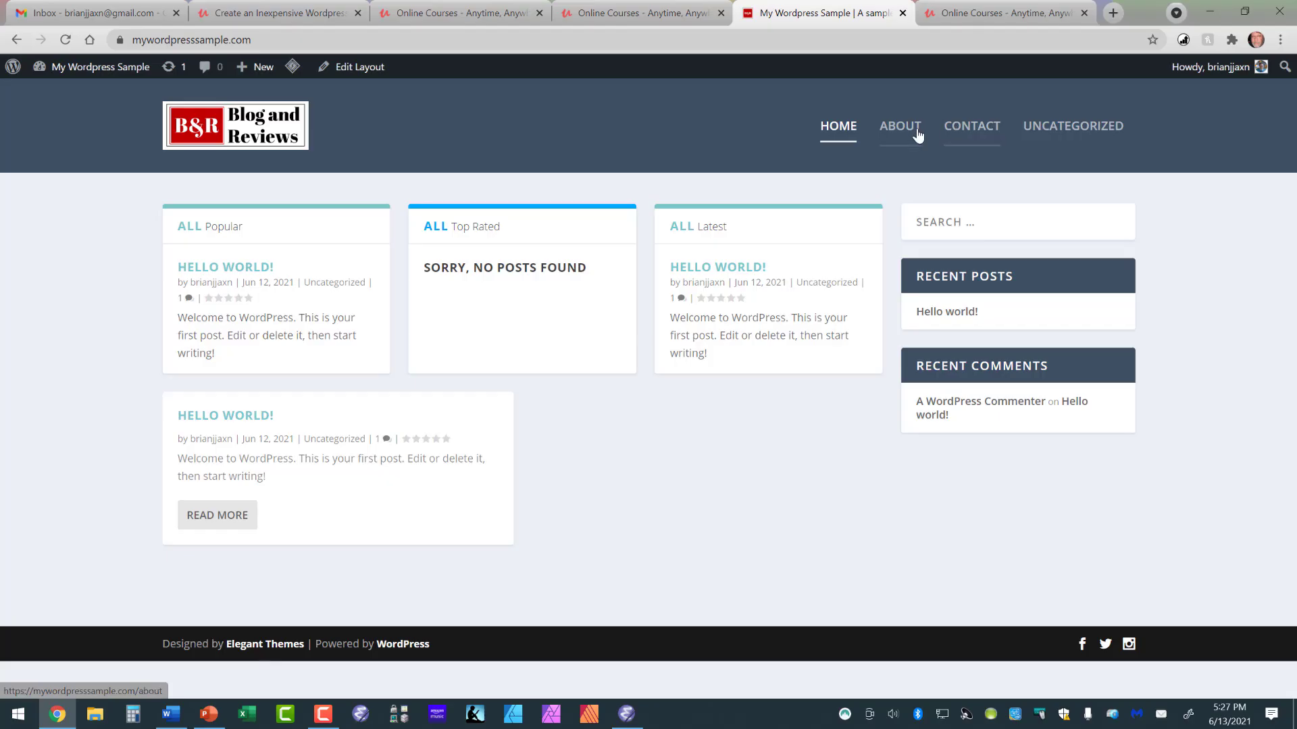
left_click(968, 134)
Step: Fill the contact form with the saved name and e-mail, subject Testing and message Testing., then submit it
left_click(336, 320)
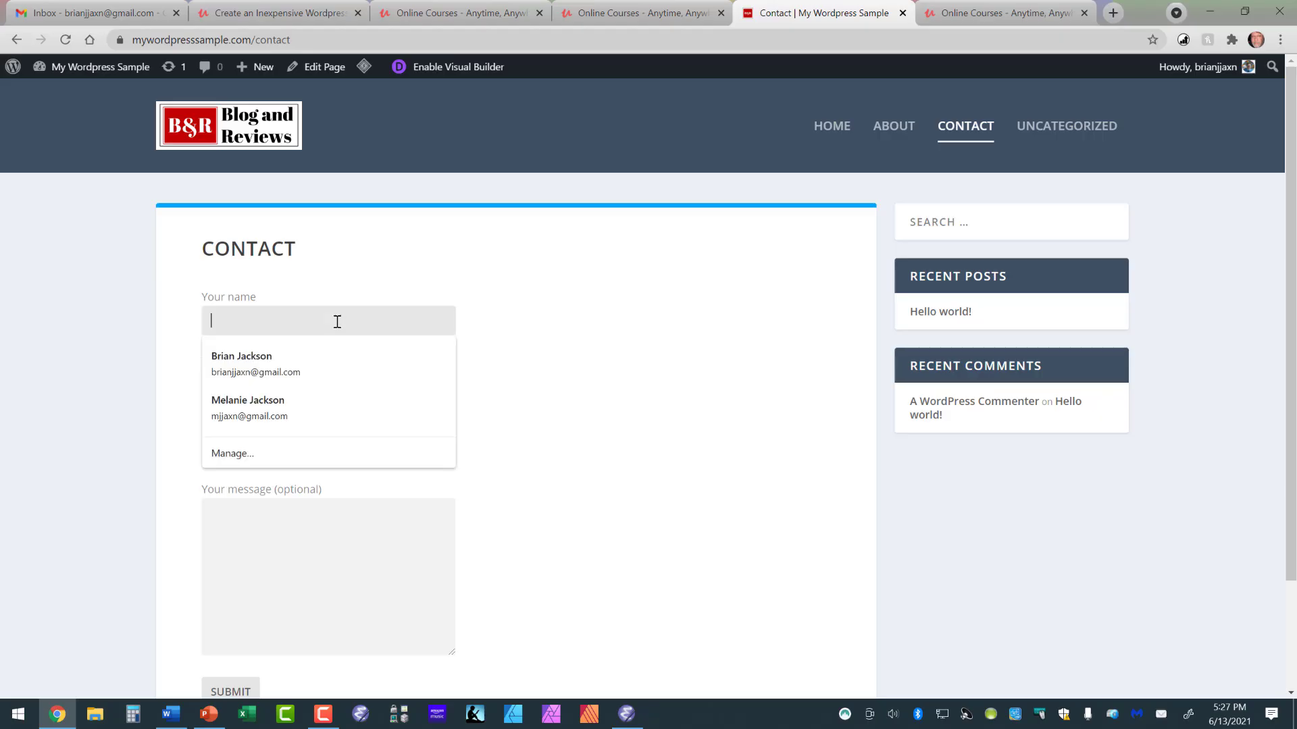
left_click(328, 368)
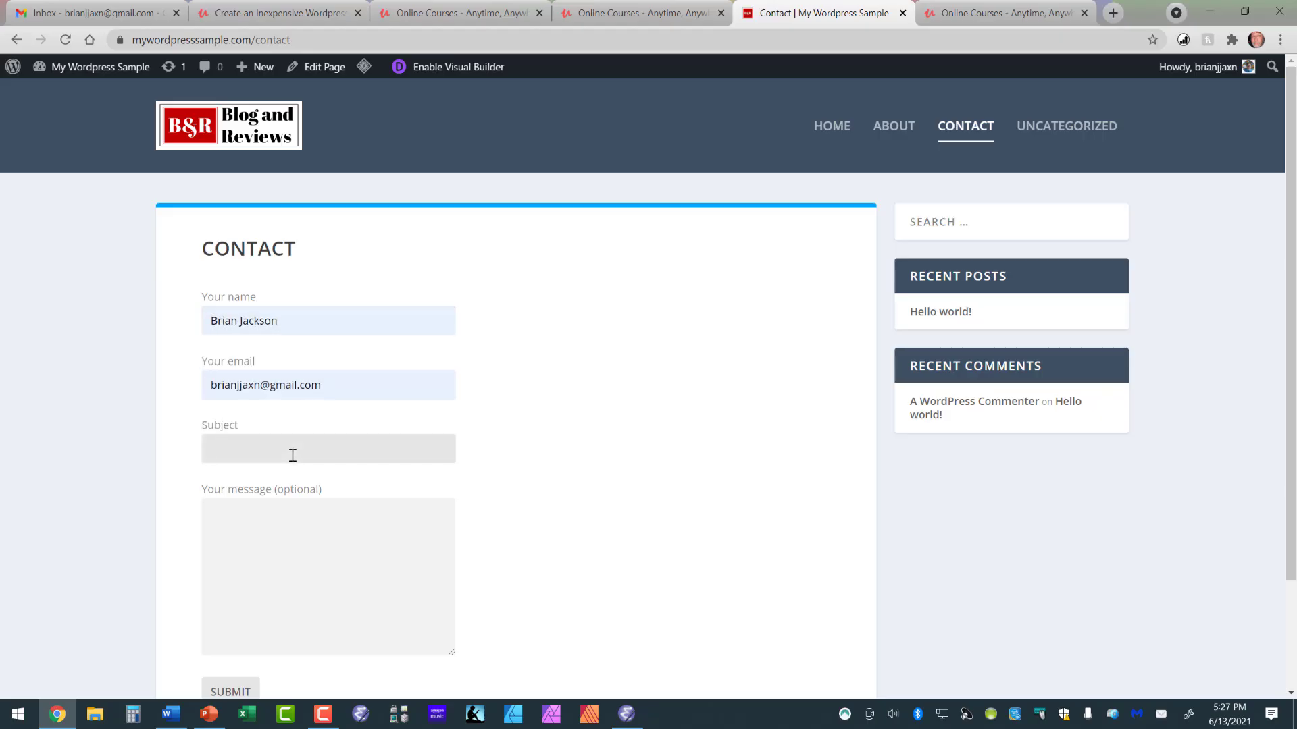
type("Testing")
left_click(316, 511)
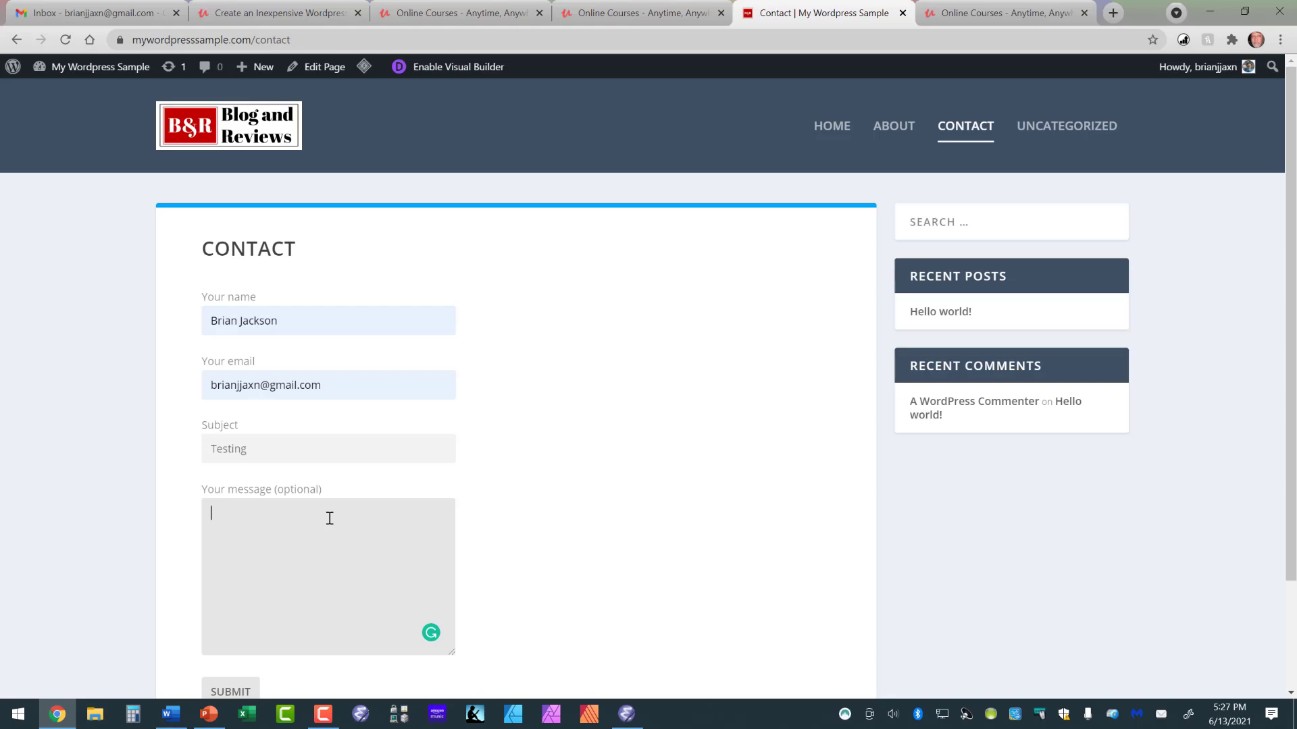
type("Testing.")
scroll(352, 519, "down", 1)
scroll(352, 518, "down", 2)
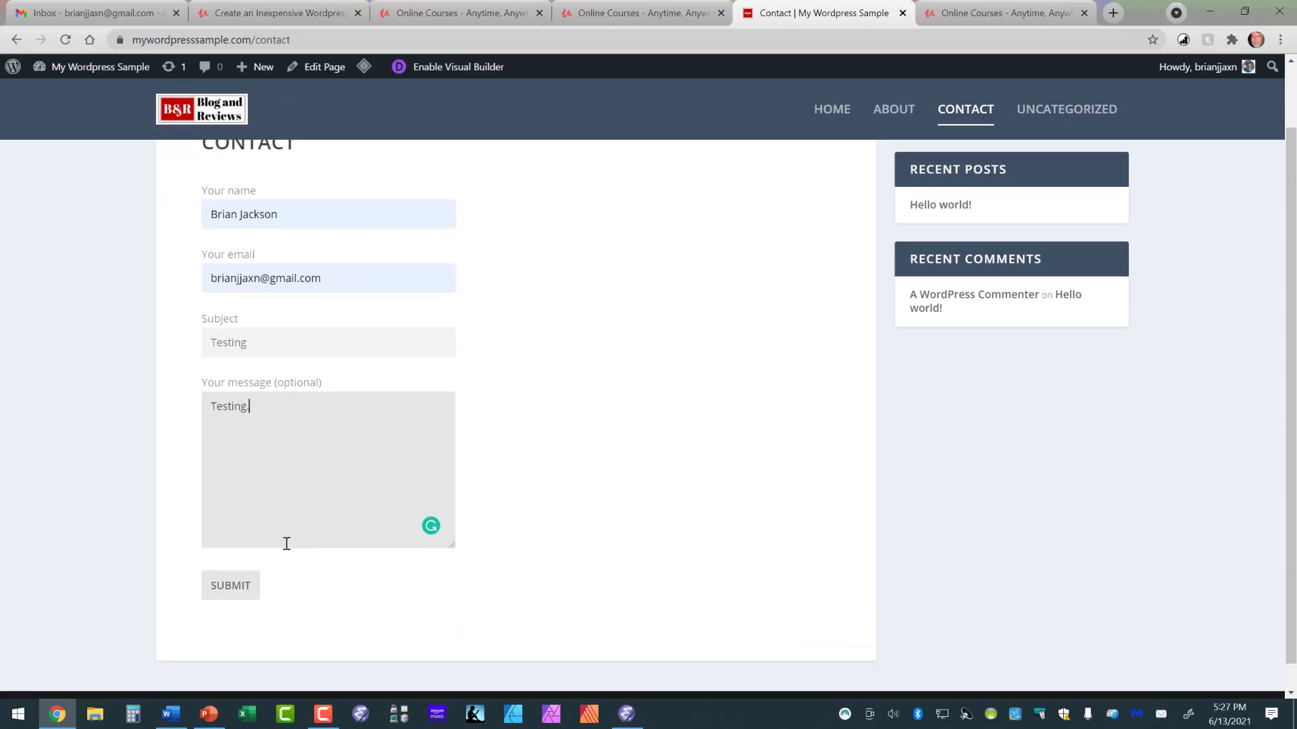
left_click(237, 584)
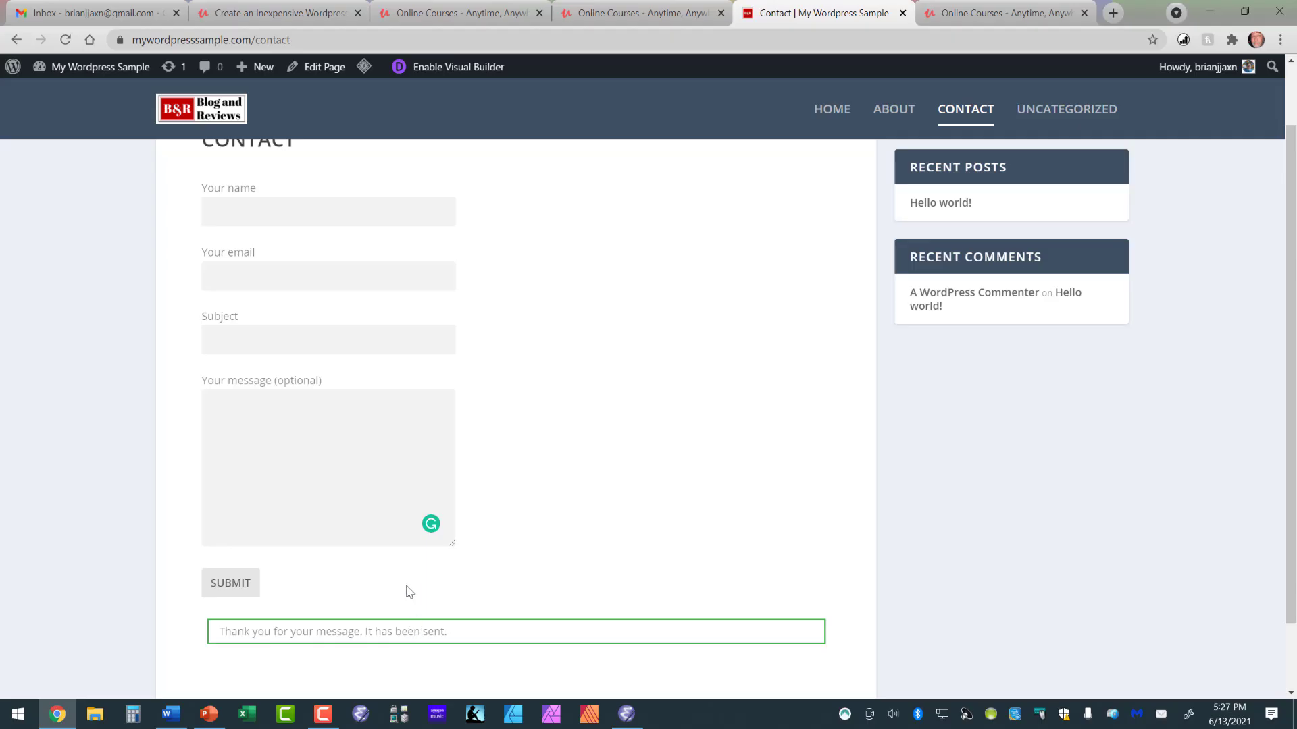
Step: Switch to the mail inbox and open the message sent from the contact form
scroll(362, 545, "up", 3)
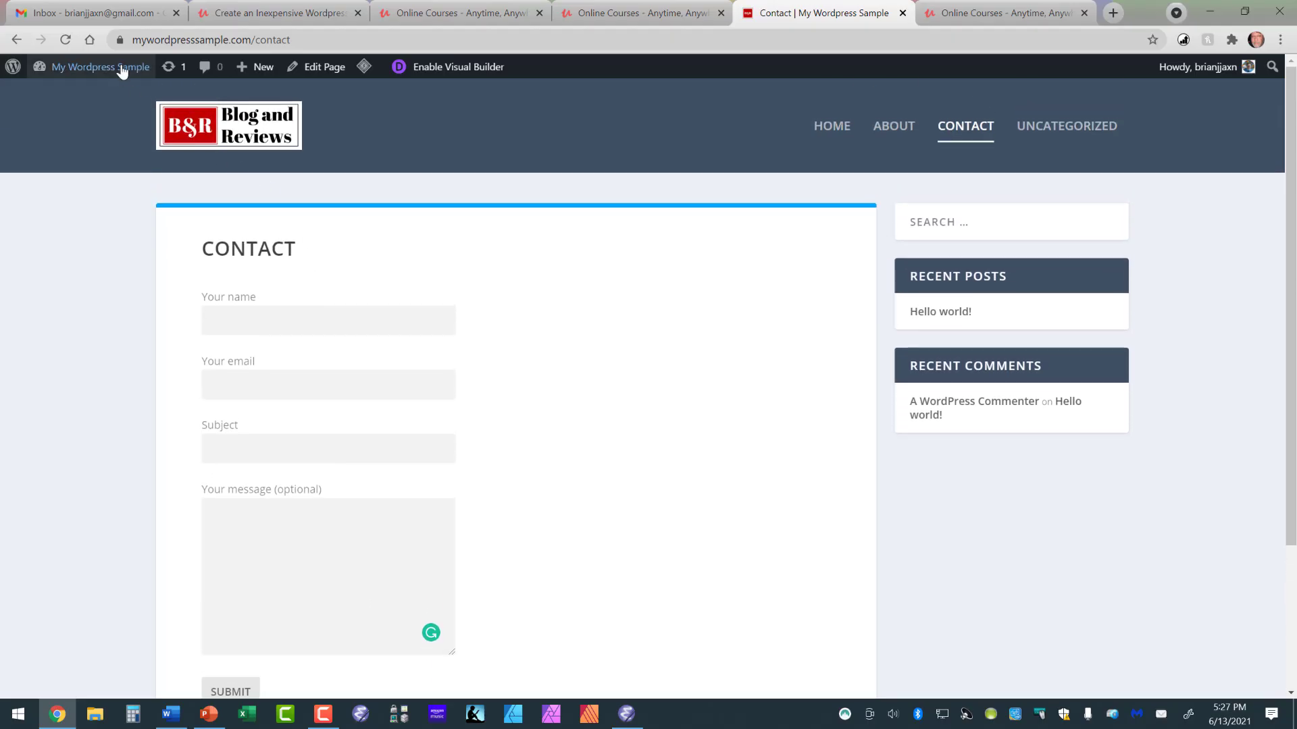
left_click(121, 15)
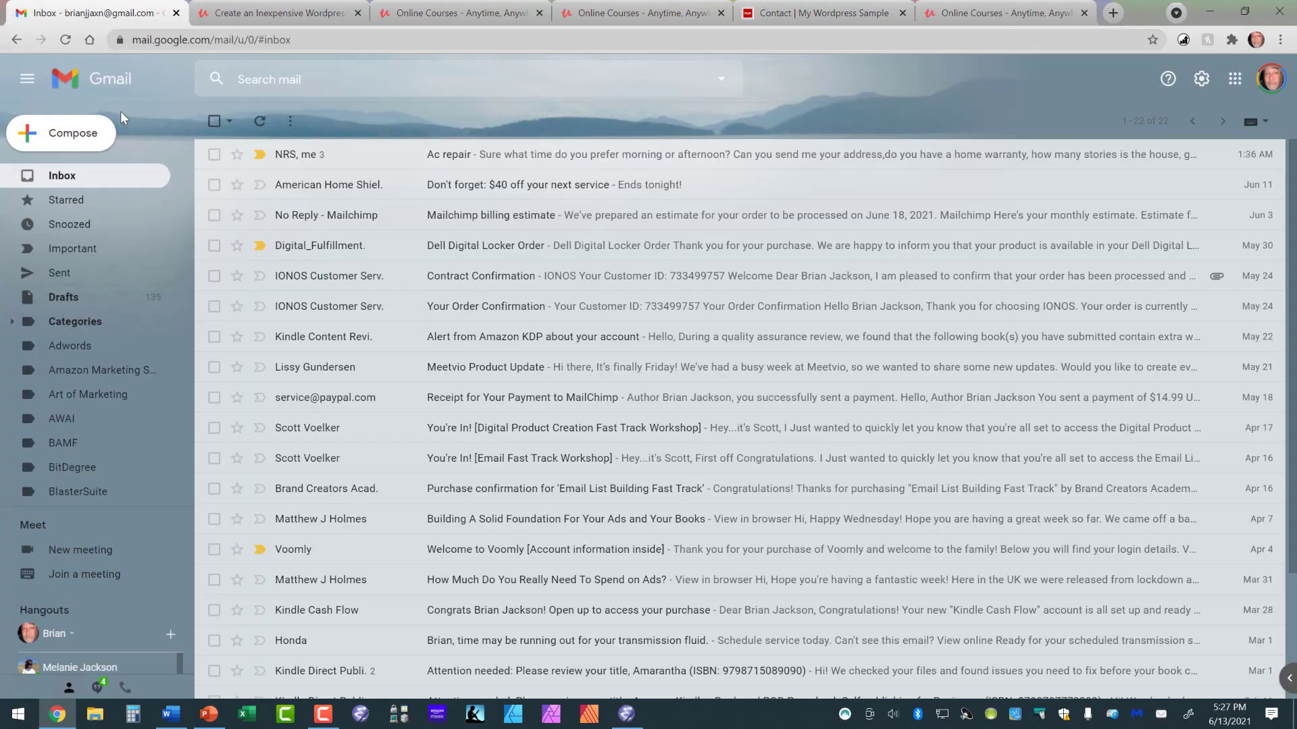
left_click(65, 177)
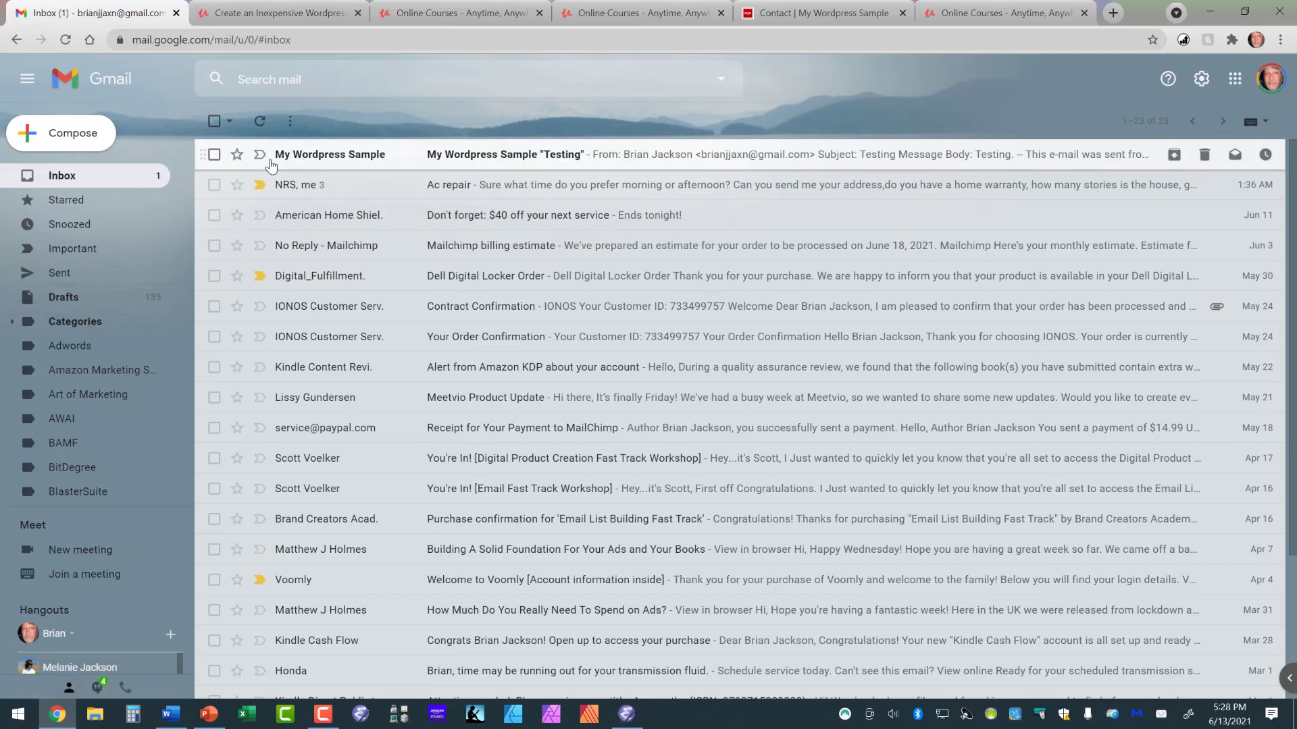
left_click(454, 162)
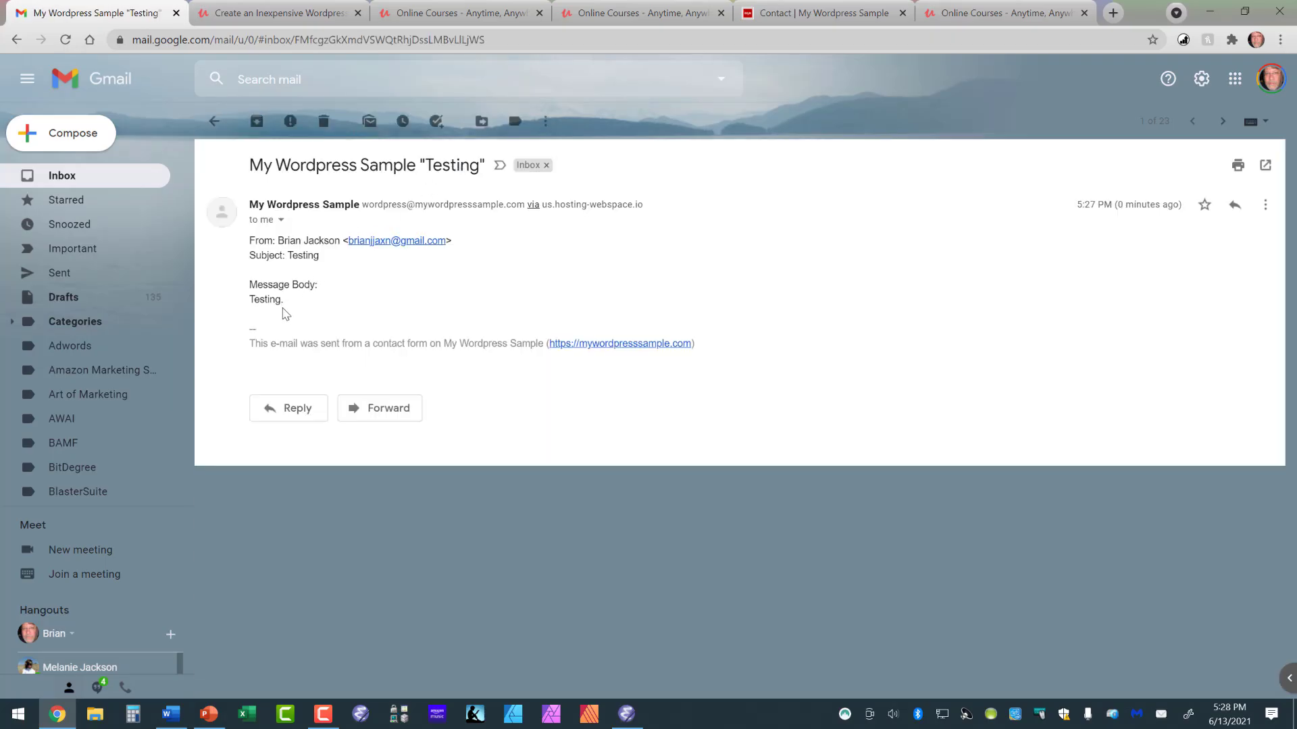
Step: Delete the test message and switch back to the site's Contact page tab
left_click(322, 123)
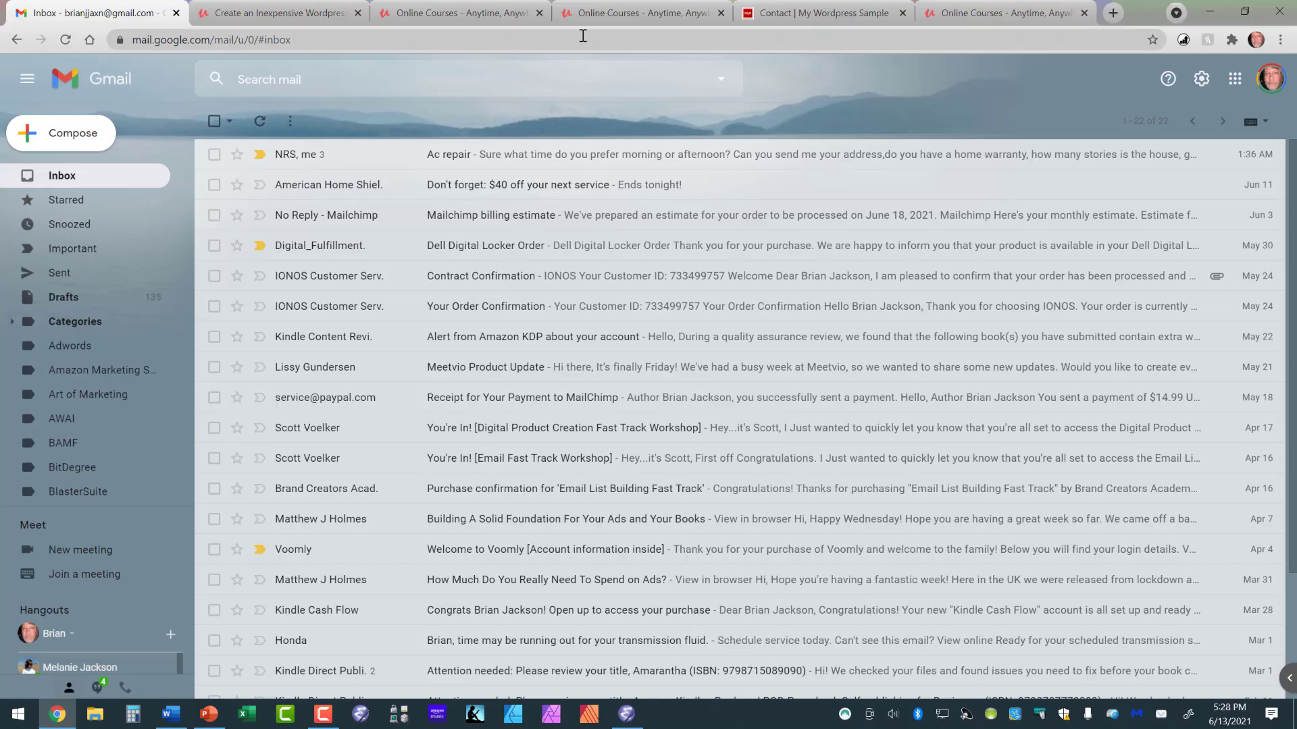
left_click(842, 15)
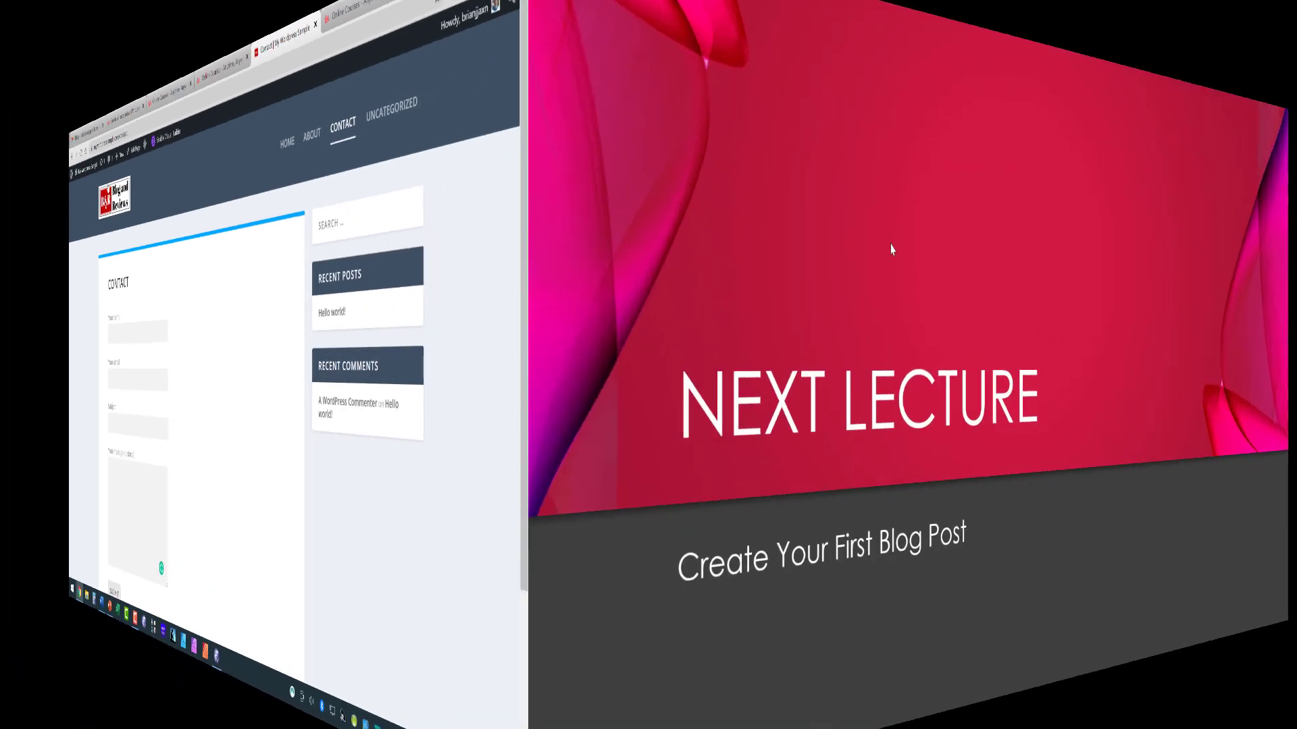